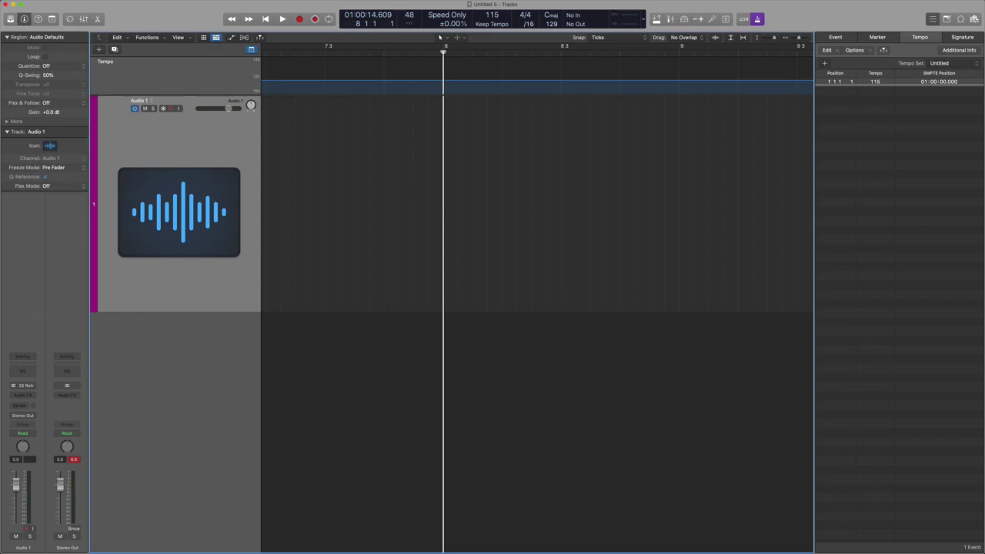
Add the JM_5 audio file to the Audio 1 track at bar 8 and cut off its four sparse opening hits.
{"action": "left_click_drag", "start_coordinate": [117, 140], "coordinate": [440, 269]}
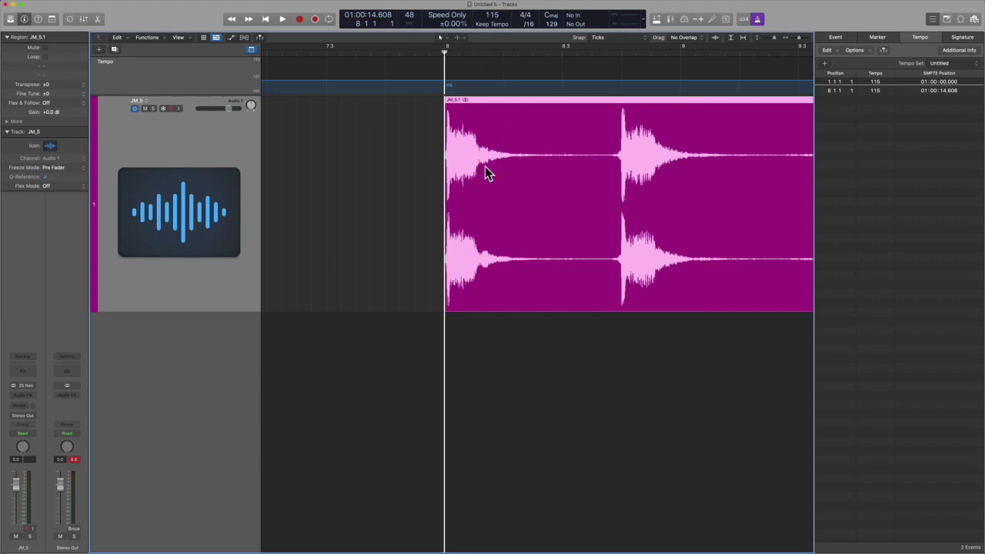
{"action": "key", "text": "super+Left"}
{"action": "key", "text": "super+Left"}
{"action": "key", "text": "super+Left"}
{"action": "scroll", "coordinate": [481, 179], "scroll_direction": "right", "scroll_amount": 5}
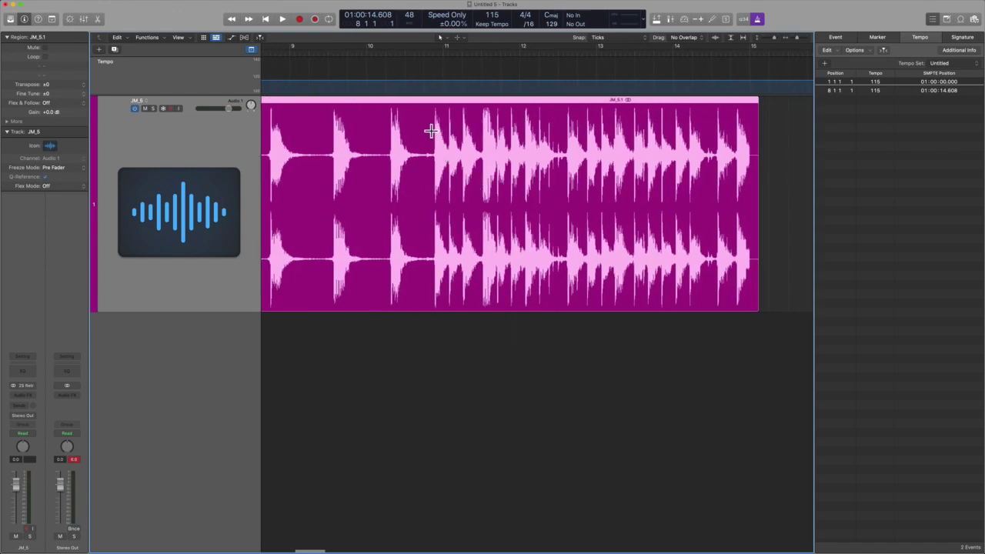
{"action": "left_click", "coordinate": [430, 131]}
{"action": "left_click", "coordinate": [411, 145]}
{"action": "key", "text": "Delete"}
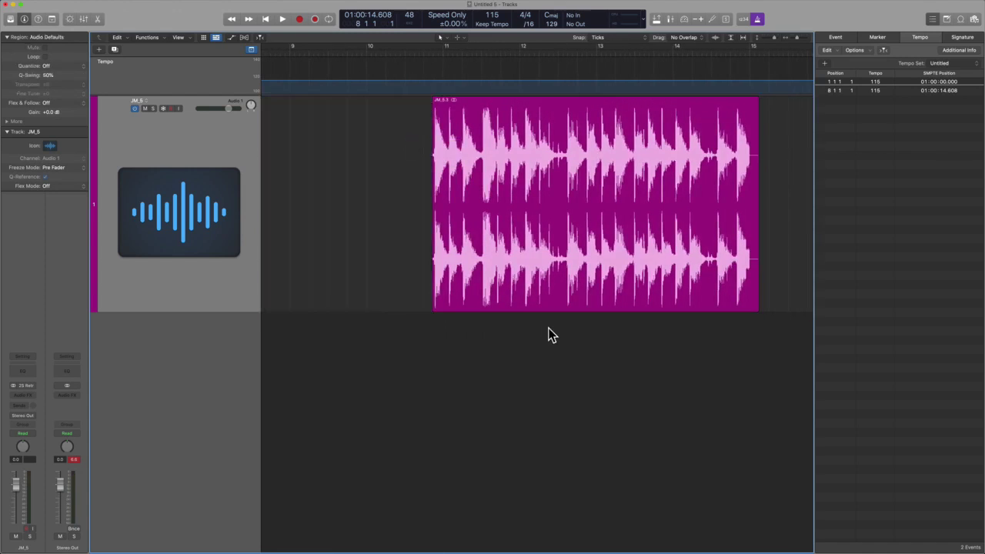
Play back the trimmed region from shortly before it starts, beginning at 10 2 4 1.
{"action": "key", "text": "super+Right"}
{"action": "key", "text": "super+Right"}
{"action": "key", "text": "super+Right"}
{"action": "scroll", "coordinate": [548, 330], "scroll_direction": "right", "scroll_amount": 6}
{"action": "scroll", "coordinate": [531, 320], "scroll_direction": "left", "scroll_amount": 3}
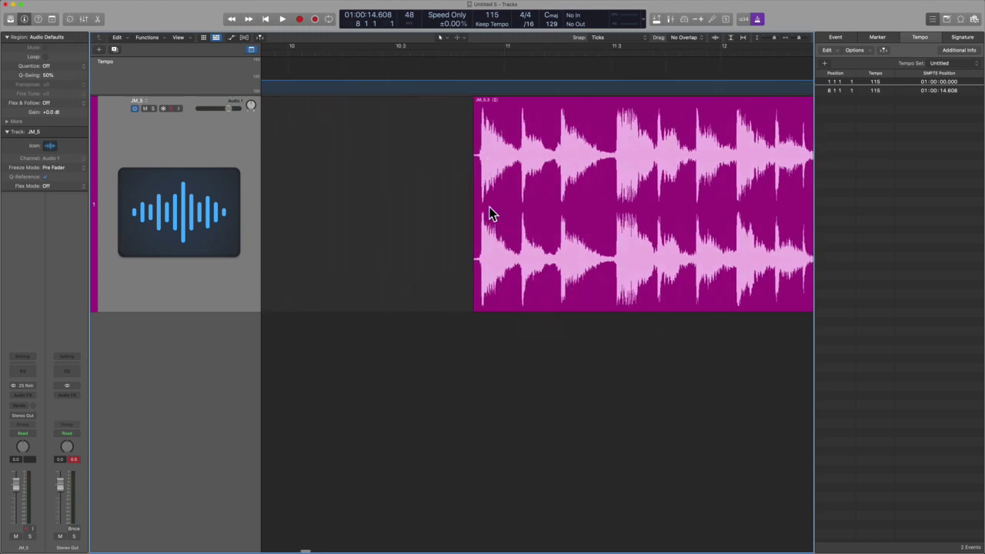
{"action": "left_click", "coordinate": [384, 54]}
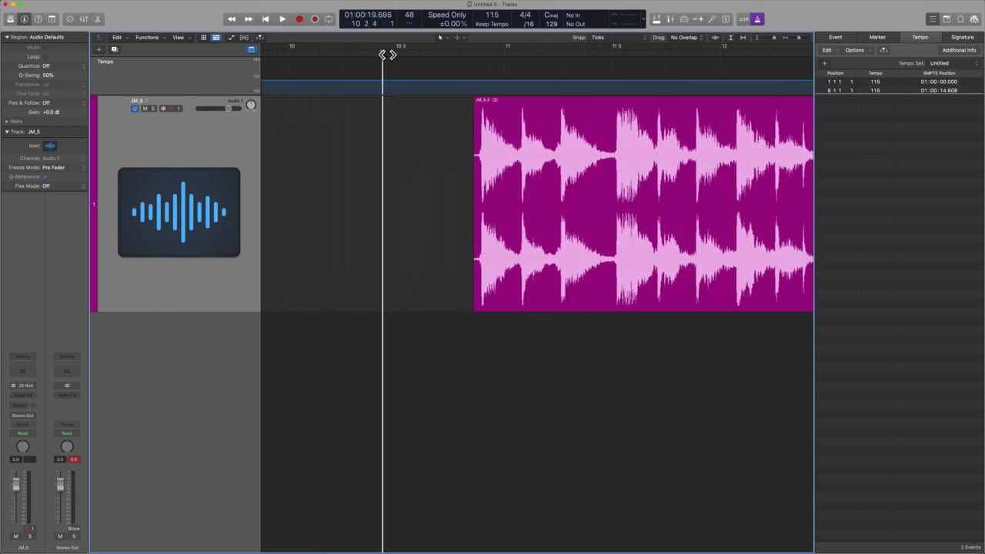
{"action": "key", "text": "space"}
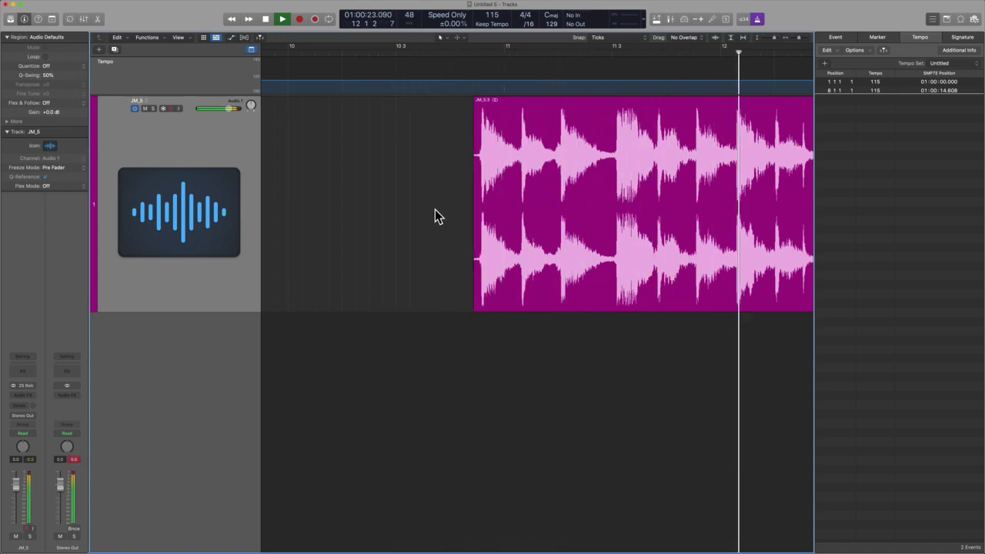
{"action": "key", "text": "space"}
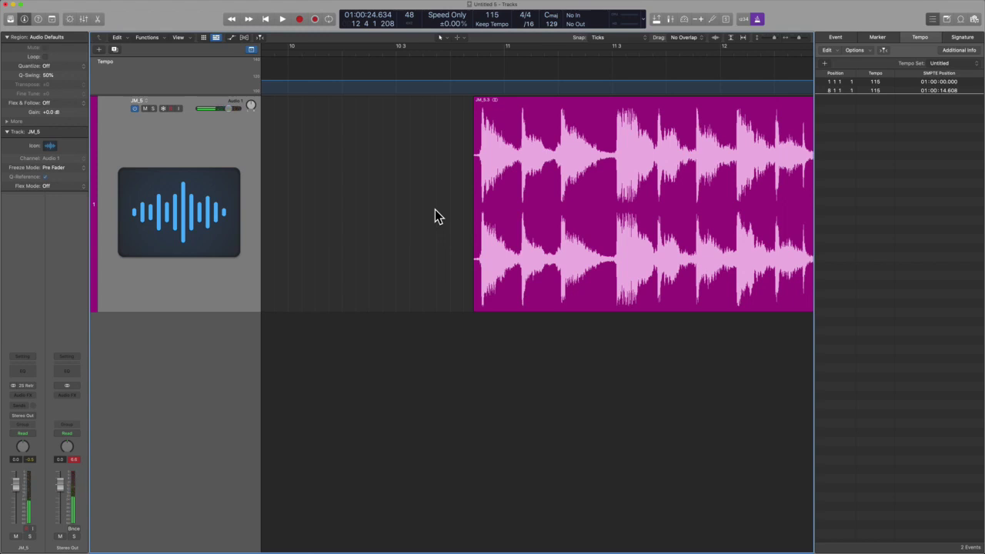
Move the region so that its first transient lines up with the downbeat of bar 11.
{"action": "scroll", "coordinate": [435, 209], "scroll_direction": "up", "scroll_amount": 5}
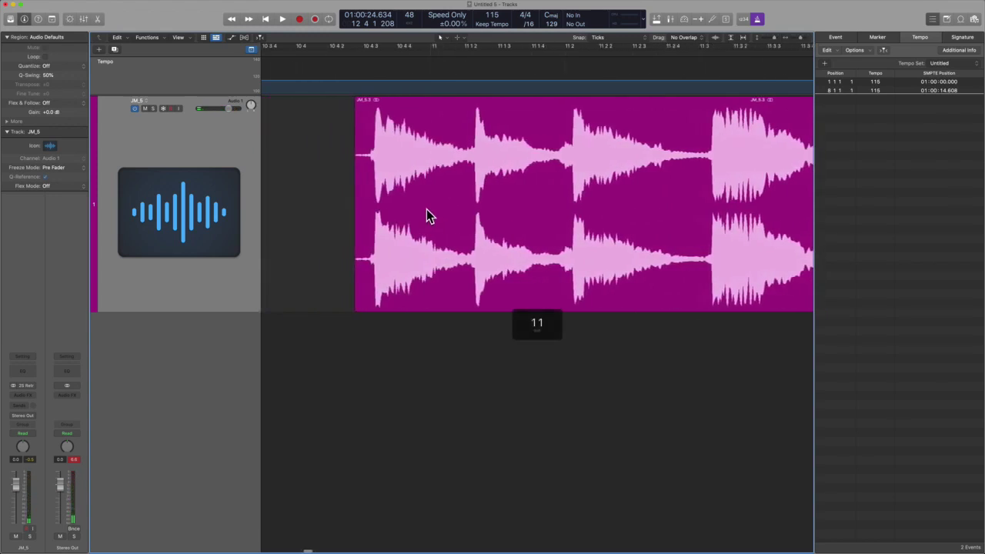
{"action": "scroll", "coordinate": [426, 208], "scroll_direction": "up", "scroll_amount": 3}
{"action": "scroll", "coordinate": [430, 185], "scroll_direction": "right", "scroll_amount": 2}
{"action": "left_click_drag", "start_coordinate": [440, 149], "coordinate": [543, 150]}
{"action": "scroll", "coordinate": [543, 149], "scroll_direction": "up", "scroll_amount": 3}
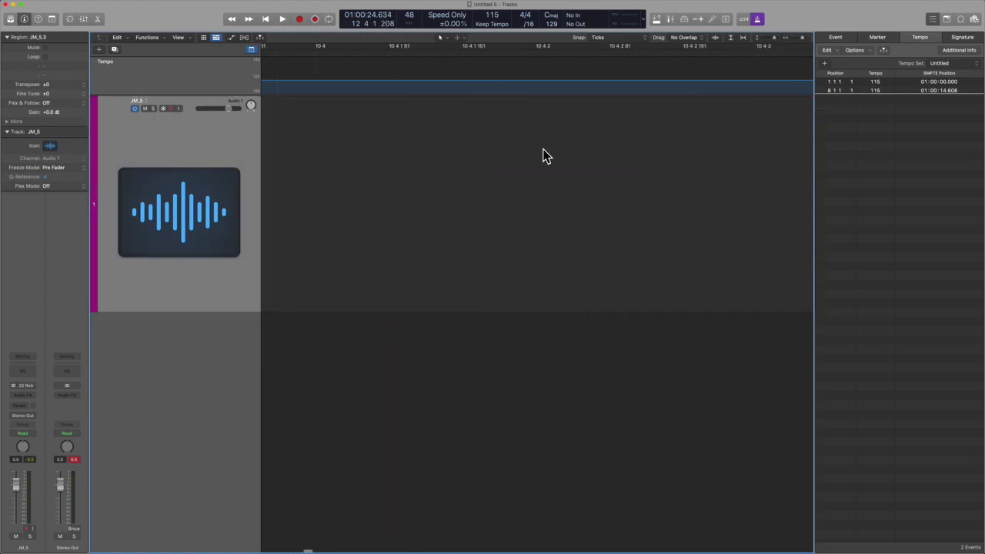
{"action": "scroll", "coordinate": [543, 155], "scroll_direction": "right", "scroll_amount": 10}
{"action": "left_click", "coordinate": [545, 53]}
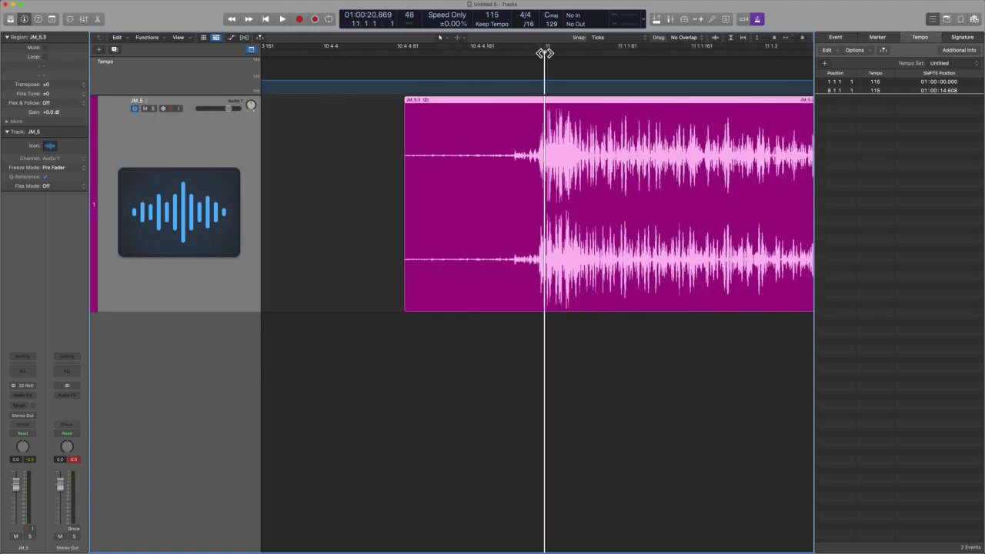
{"action": "left_click_drag", "start_coordinate": [557, 143], "coordinate": [561, 146]}
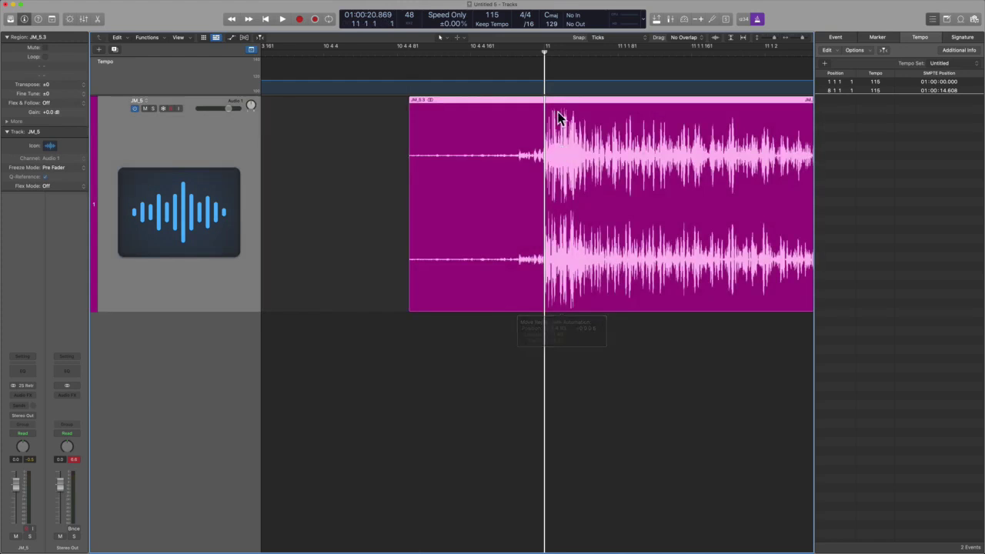
Play the moved region from bar 11 and compare its transients with the bar grid.
{"action": "key", "text": "super+Left"}
{"action": "key", "text": "super+Left"}
{"action": "key", "text": "super+Left"}
{"action": "key", "text": "super+Left"}
{"action": "key", "text": "super+Left"}
{"action": "key", "text": "super+Left"}
{"action": "scroll", "coordinate": [541, 242], "scroll_direction": "down", "scroll_amount": 5}
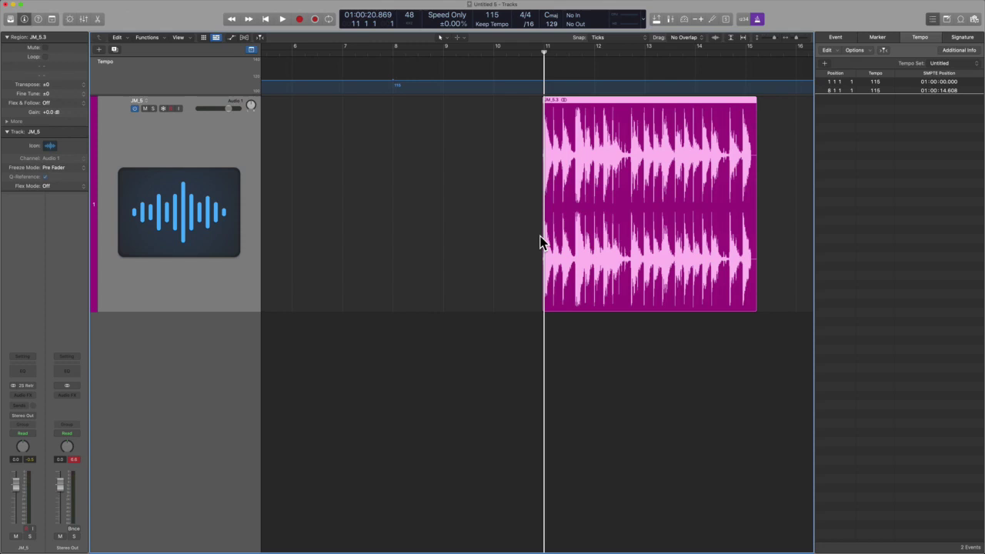
{"action": "key", "text": "space"}
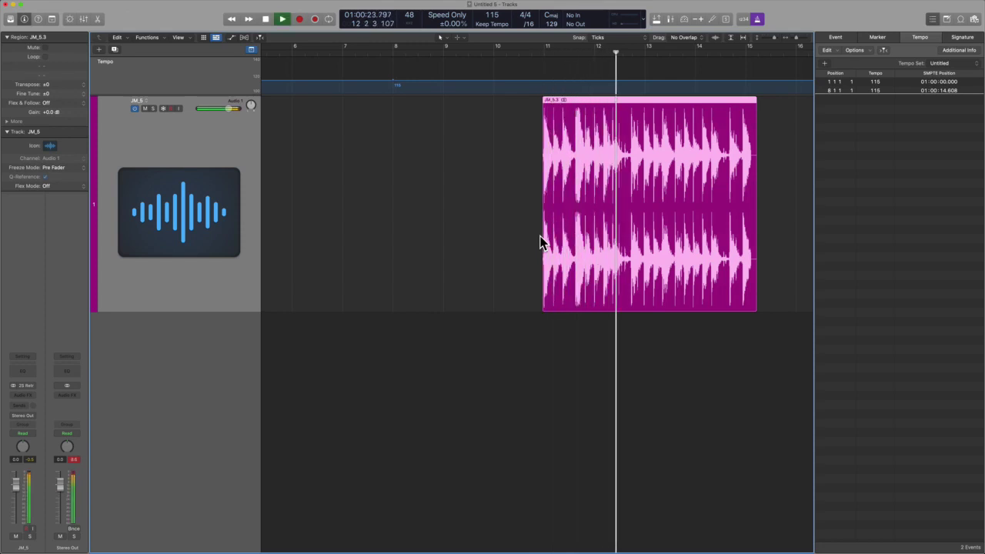
{"action": "scroll", "coordinate": [726, 332], "scroll_direction": "up", "scroll_amount": 5}
{"action": "scroll", "coordinate": [725, 333], "scroll_direction": "up", "scroll_amount": 5}
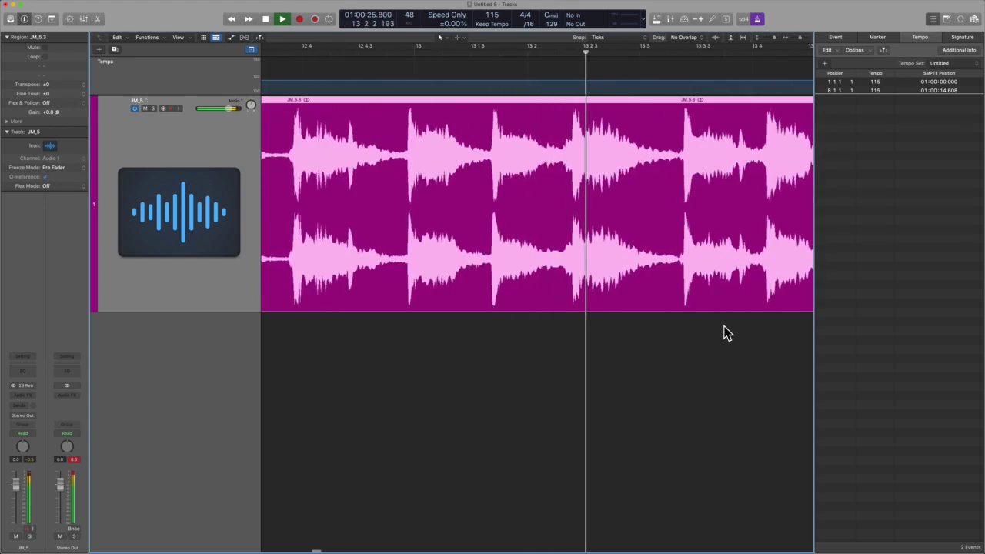
{"action": "key", "text": "space"}
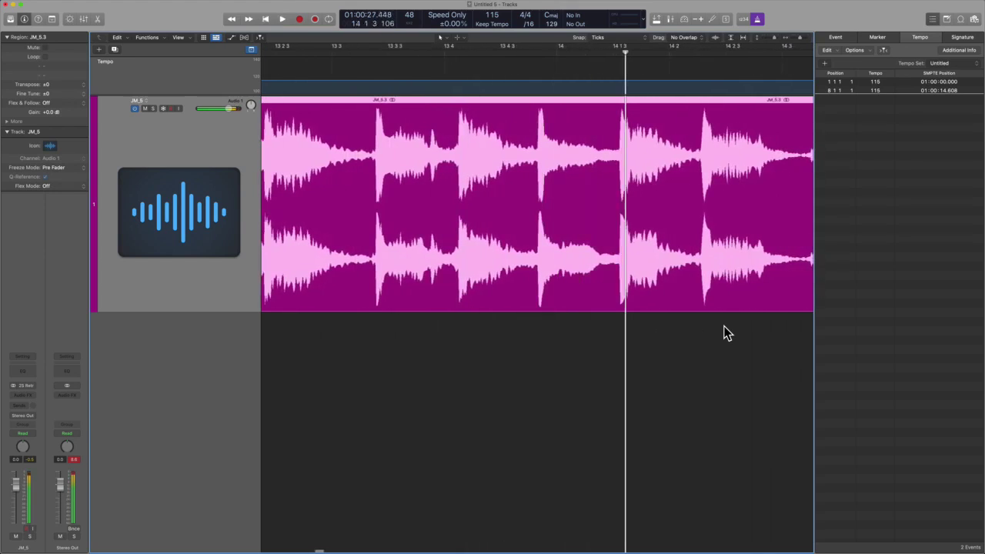
Open the region in the Smart Tempo editor, remove its original recording tempo and analyze it again.
{"action": "scroll", "coordinate": [726, 333], "scroll_direction": "down", "scroll_amount": 5}
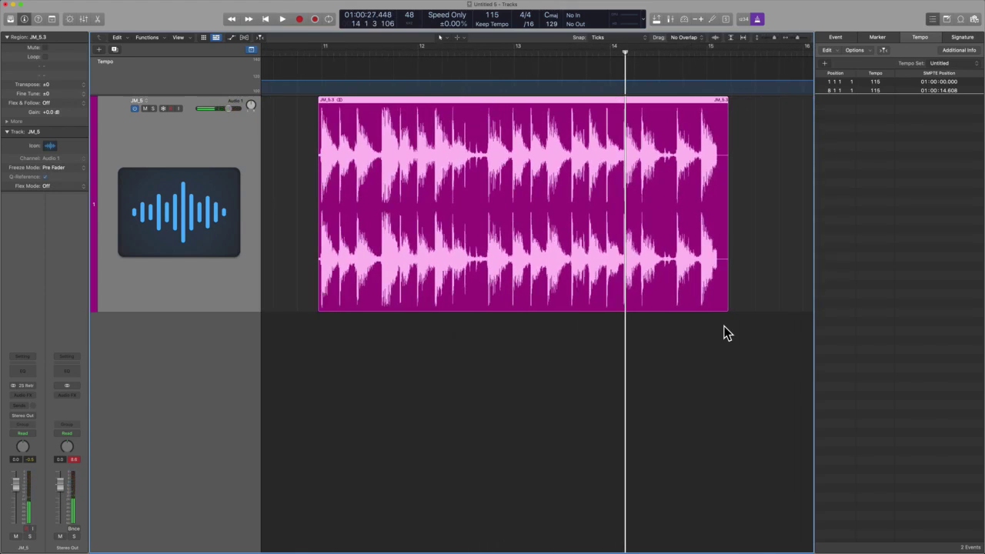
{"action": "left_click_drag", "start_coordinate": [383, 197], "coordinate": [383, 198]}
{"action": "double_click", "coordinate": [384, 202]}
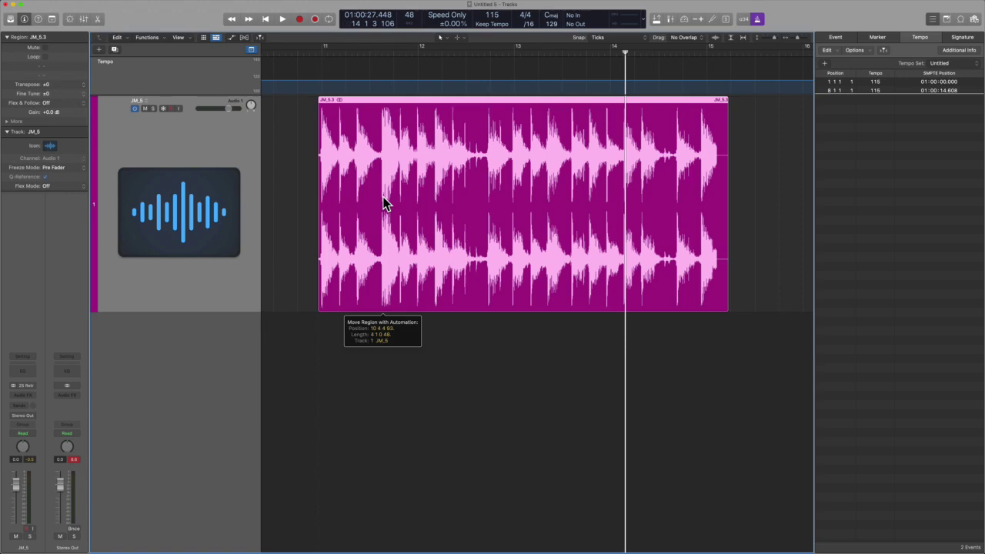
{"action": "left_click", "coordinate": [499, 369]}
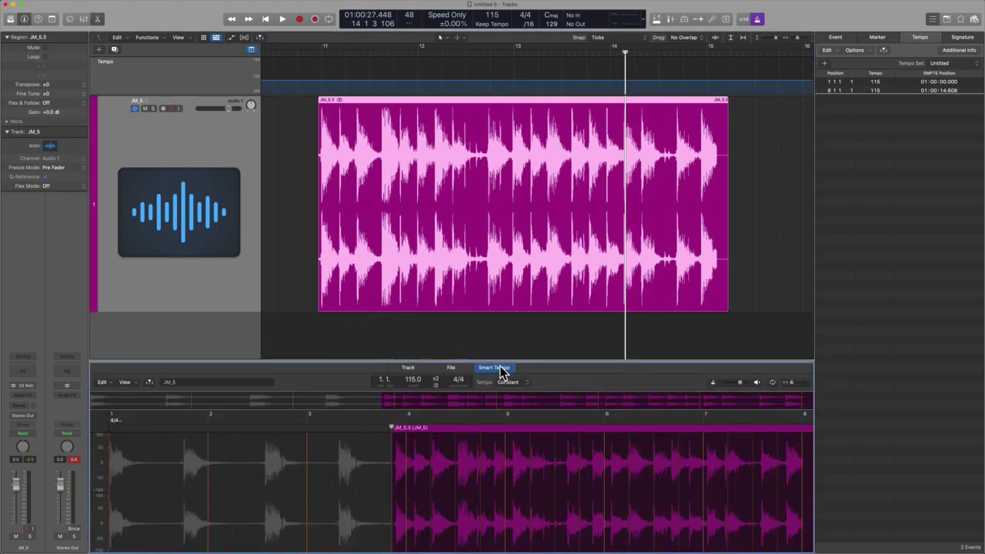
{"action": "left_click", "coordinate": [105, 383]}
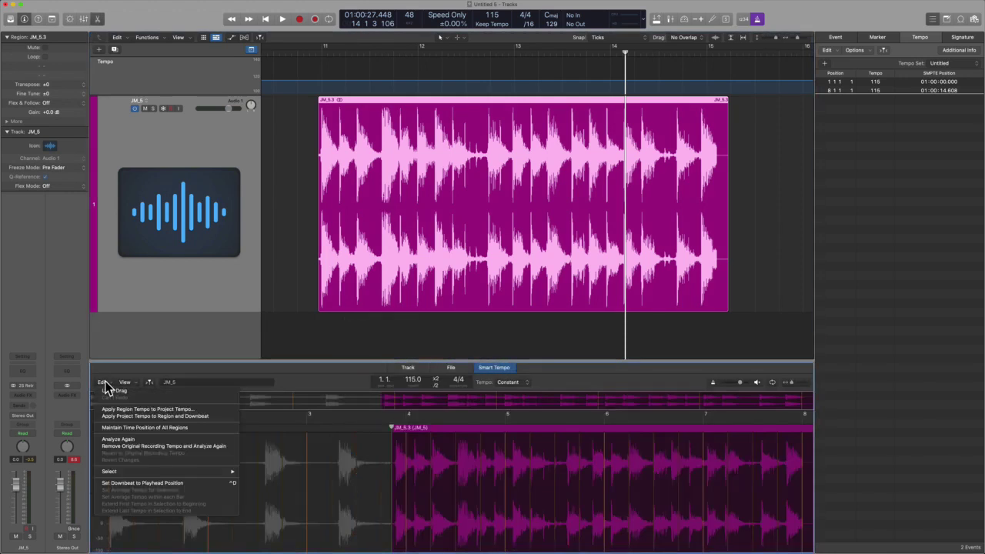
{"action": "left_click", "coordinate": [129, 447]}
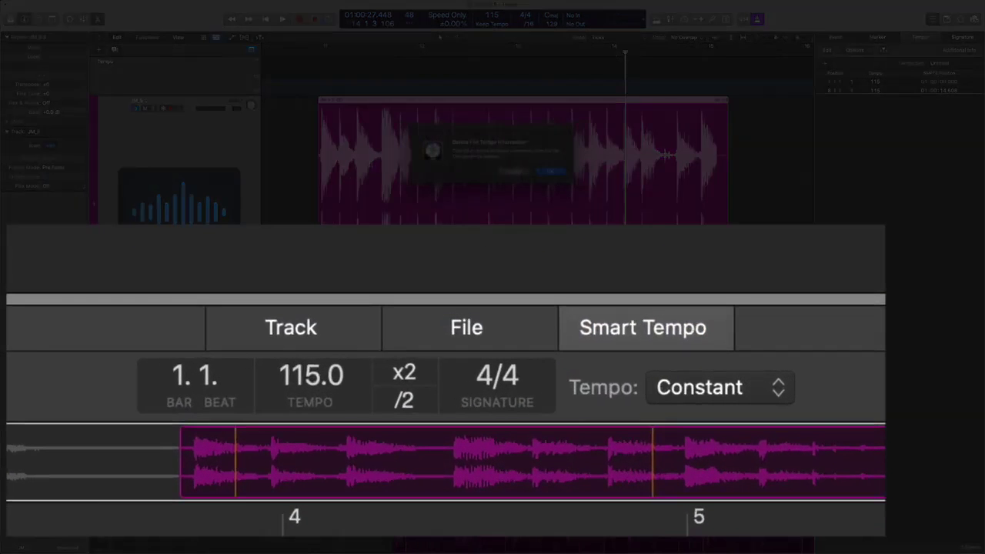
{"action": "left_click", "coordinate": [556, 174]}
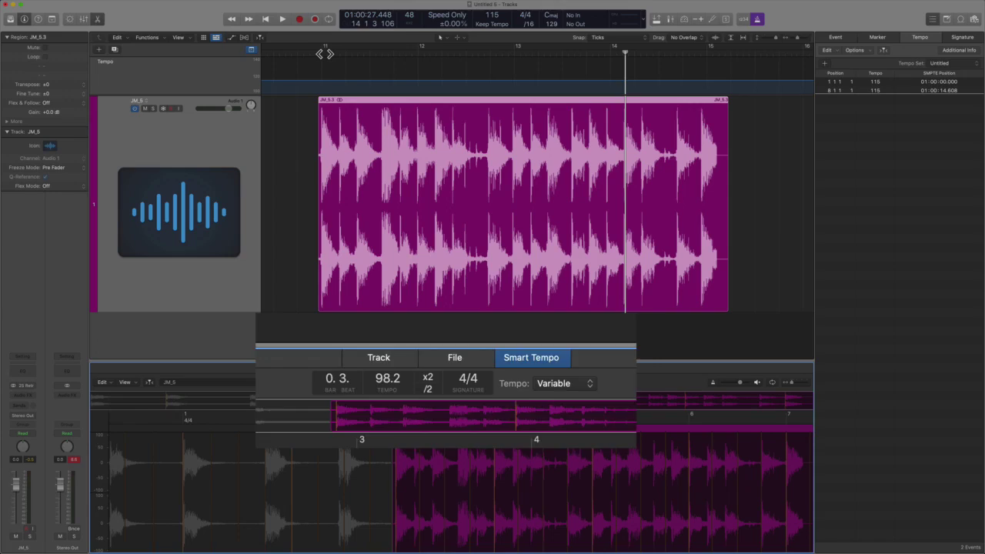
Play back the reanalyzed region from just before bar 11, starting at 10 4 4 1.
{"action": "left_click", "coordinate": [317, 238]}
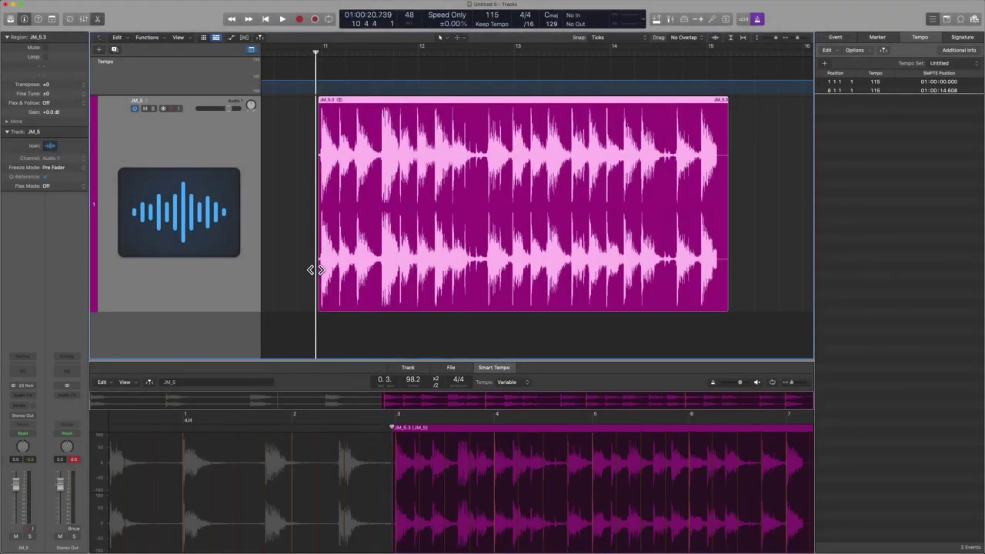
{"action": "key", "text": "space"}
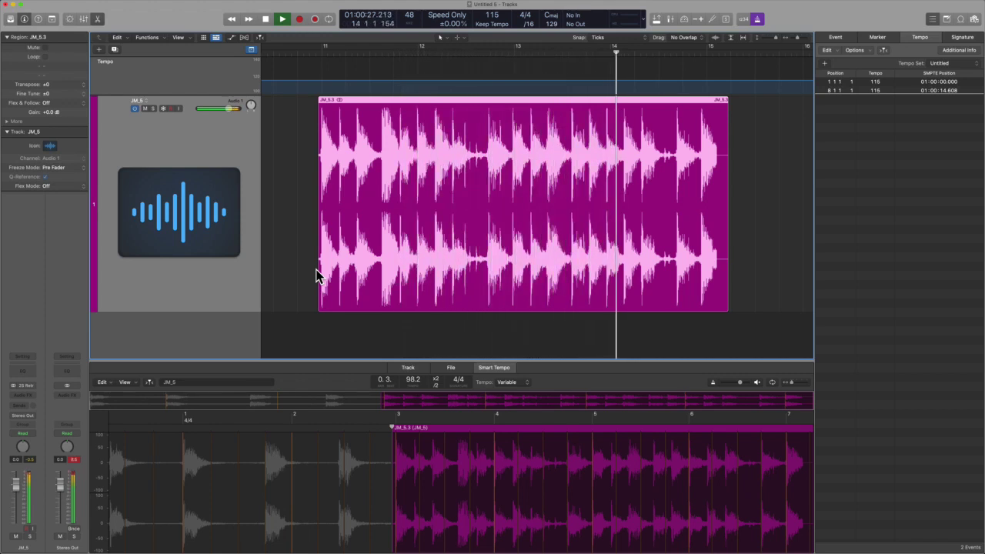
{"action": "key", "text": "space"}
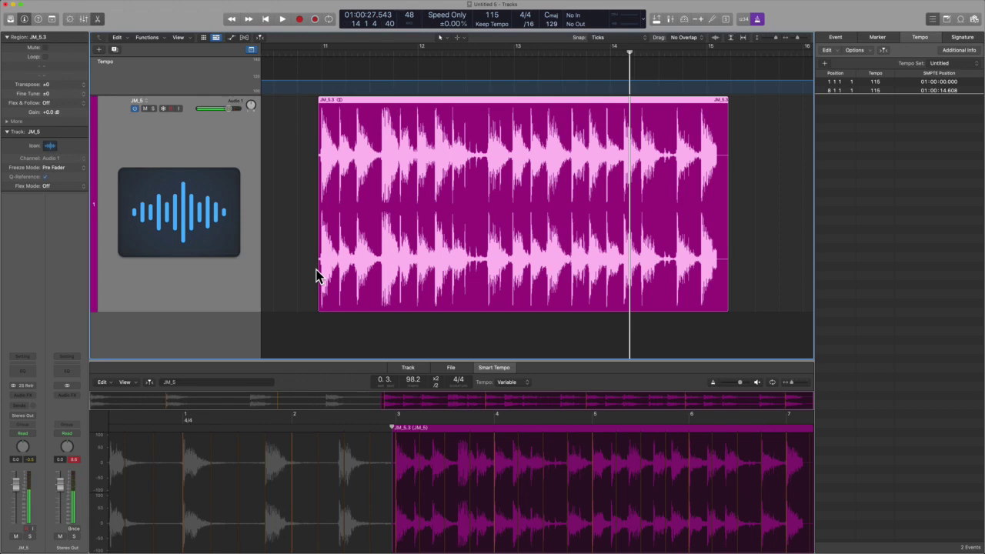
Apply the project tempo to the region and downbeat, and play the result from 10 4 2 1 past bar 15.
{"action": "left_click", "coordinate": [103, 381]}
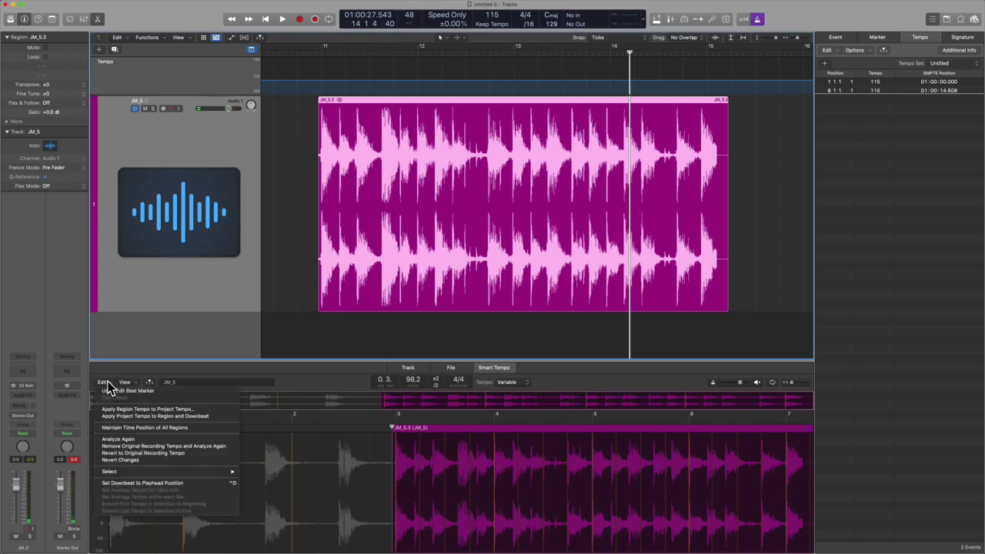
{"action": "left_click", "coordinate": [166, 416]}
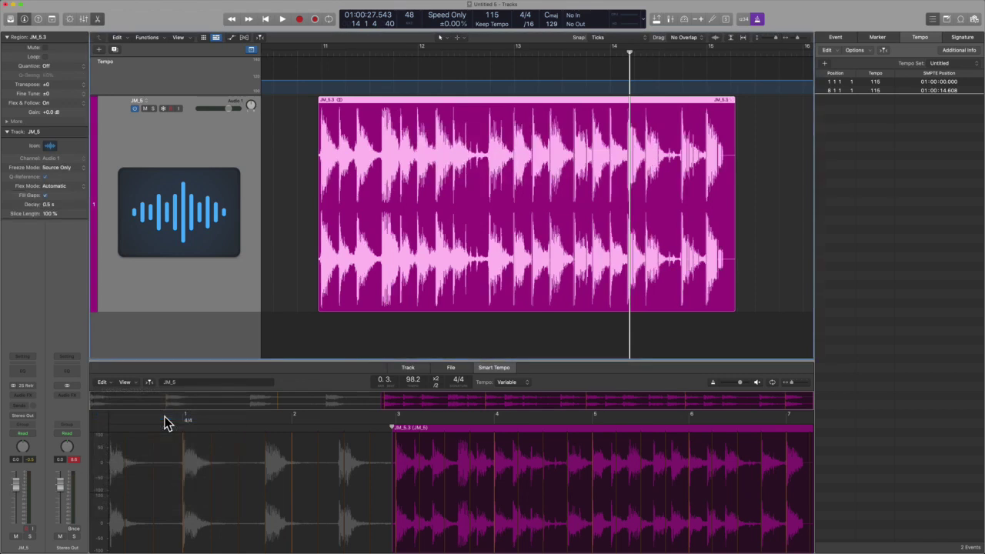
{"action": "left_click", "coordinate": [303, 245]}
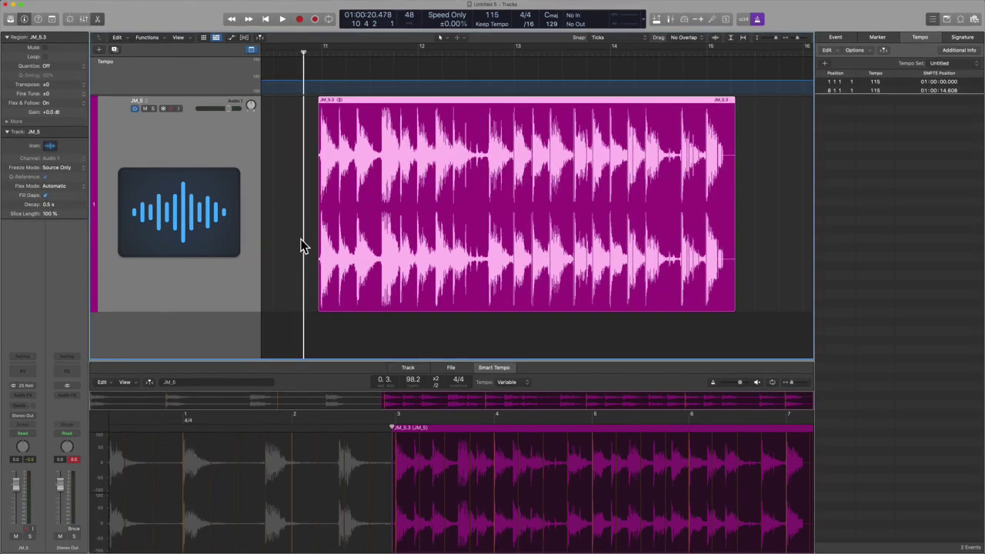
{"action": "key", "text": "space"}
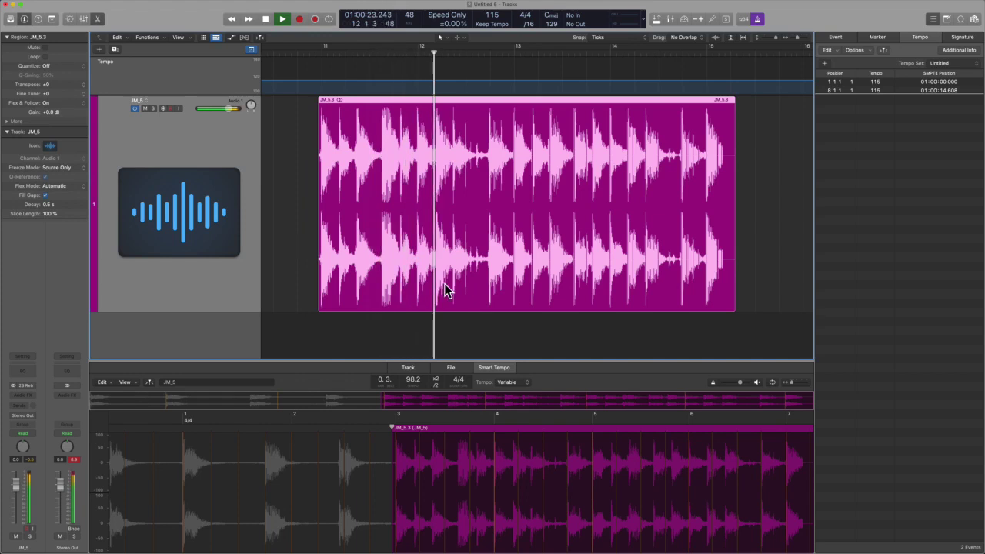
{"action": "scroll", "coordinate": [447, 288], "scroll_direction": "up", "scroll_amount": 3}
{"action": "scroll", "coordinate": [445, 289], "scroll_direction": "right", "scroll_amount": 5}
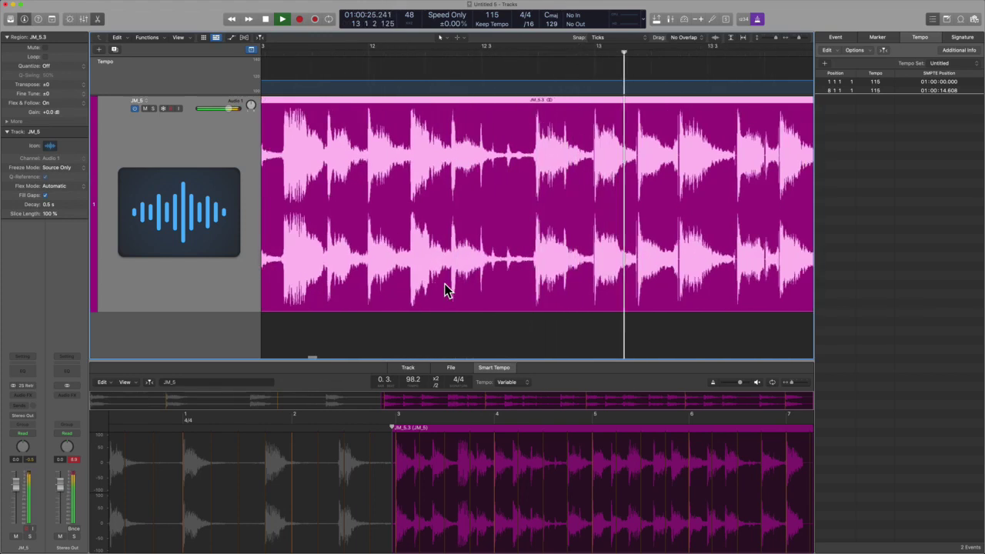
{"action": "scroll", "coordinate": [446, 291], "scroll_direction": "right", "scroll_amount": 3}
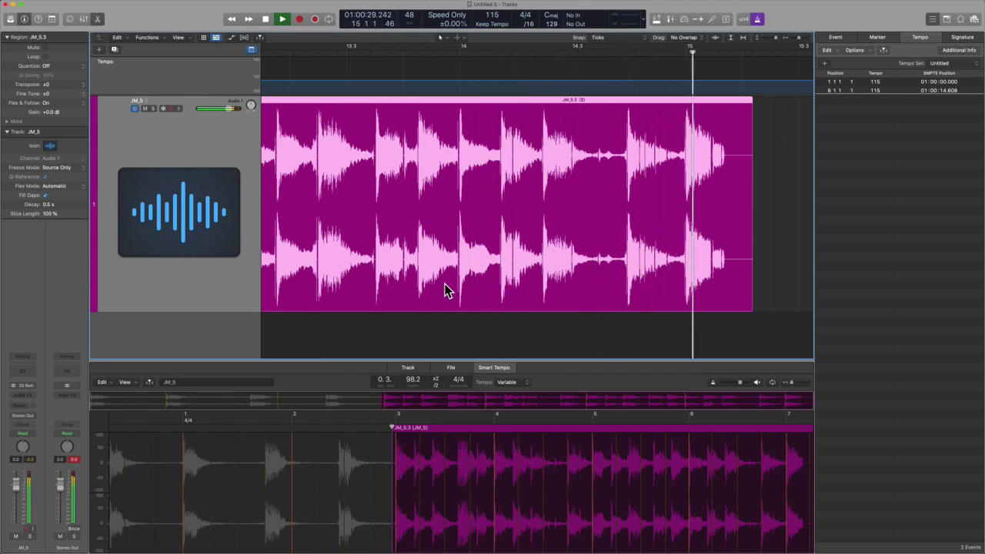
{"action": "key", "text": "space"}
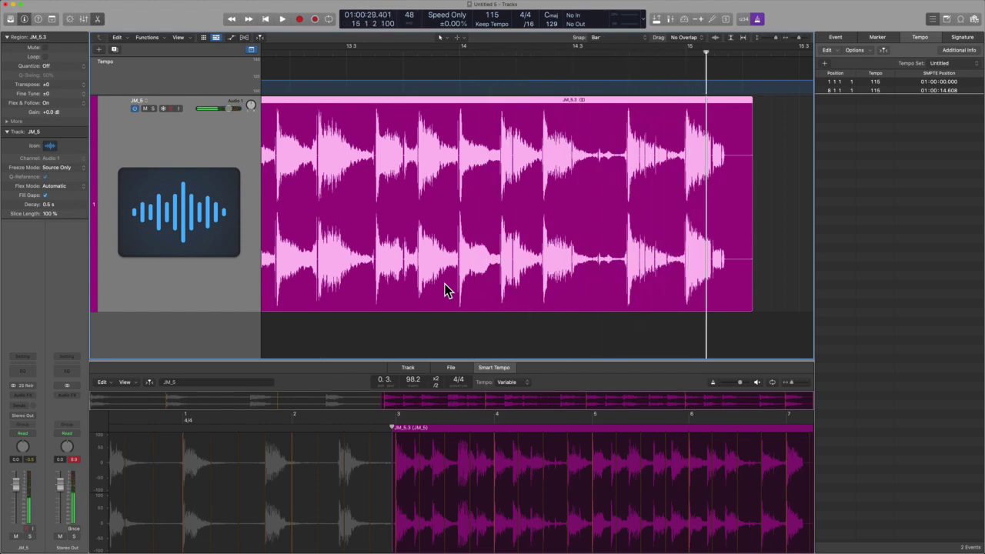
Split the region at bar 15 and delete the tail after the cut.
{"action": "double_click", "coordinate": [686, 126], "text": "super"}
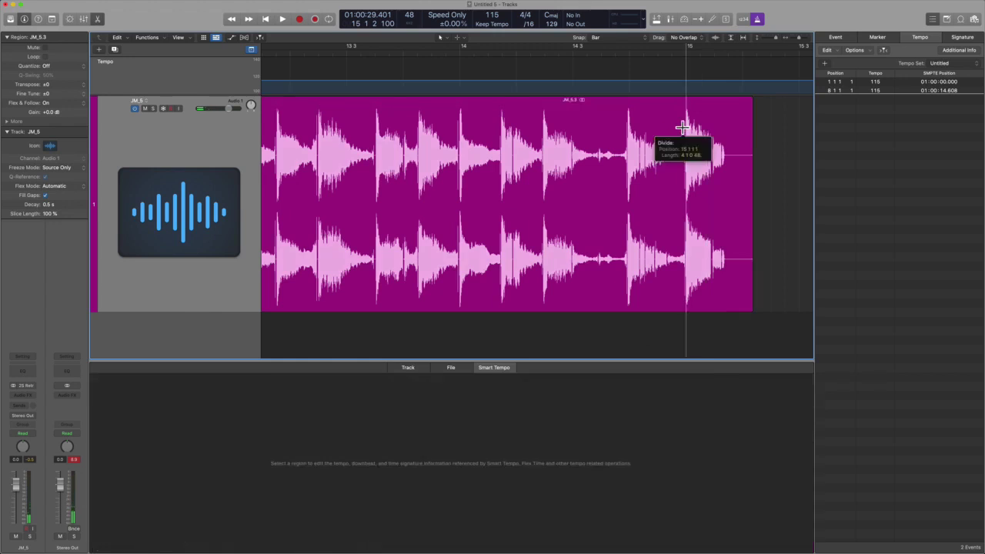
{"action": "key", "text": "BackSpace"}
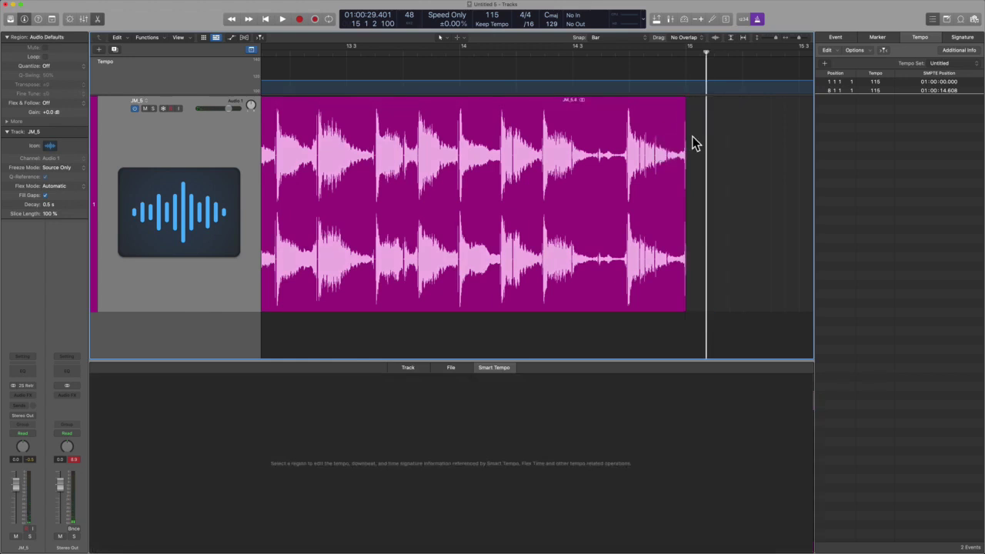
Set the cycle range to the trimmed region between bars 11 and 15.
{"action": "left_click", "coordinate": [529, 244]}
{"action": "key", "text": "super+Left"}
{"action": "key", "text": "super+Left"}
{"action": "key", "text": "super+Left"}
{"action": "key", "text": "super+Left"}
{"action": "key", "text": "super+Left"}
{"action": "scroll", "coordinate": [484, 246], "scroll_direction": "left", "scroll_amount": 3}
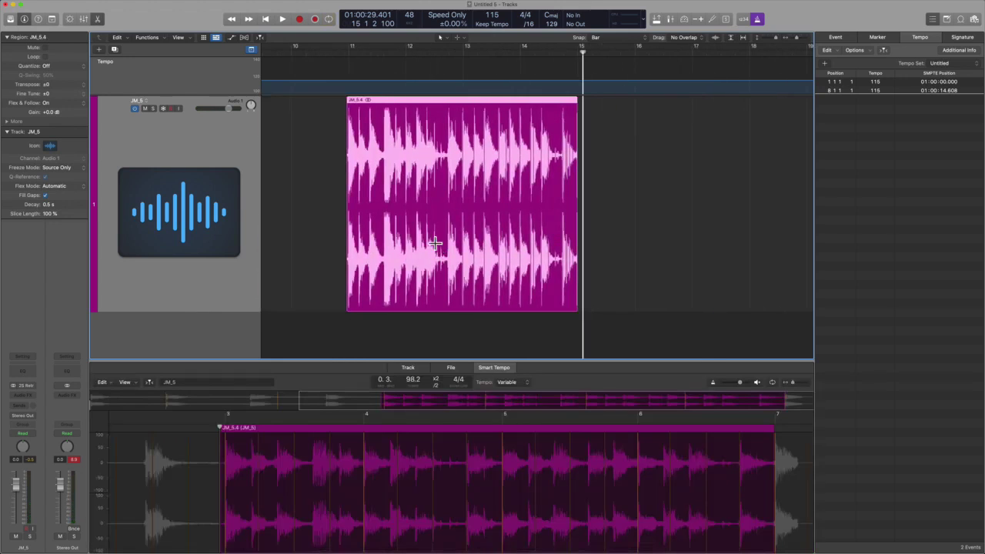
{"action": "key", "text": "u"}
{"action": "key", "text": "z"}
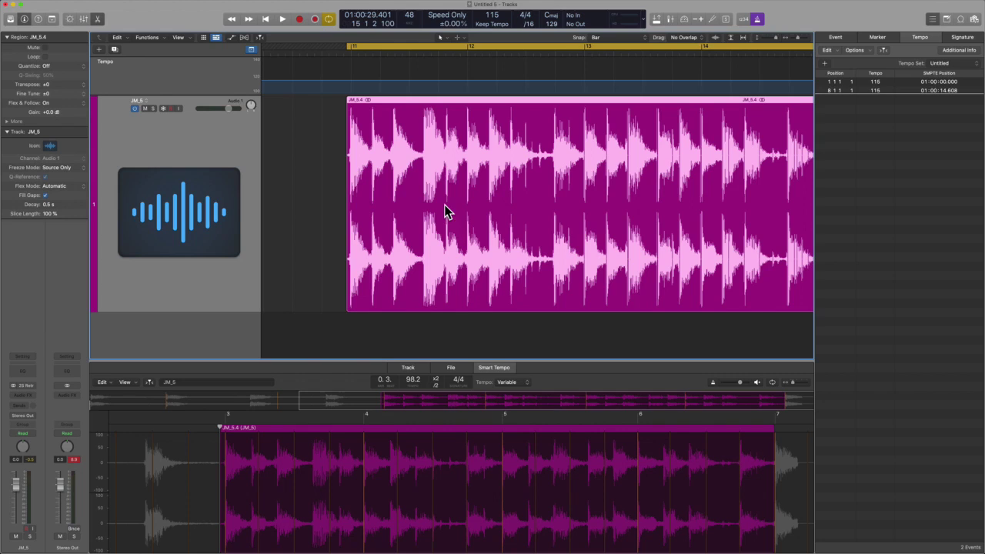
Set the JM_5.4 region's Flex & Follow to On + Align Bars and Beats.
{"action": "left_click", "coordinate": [55, 102]}
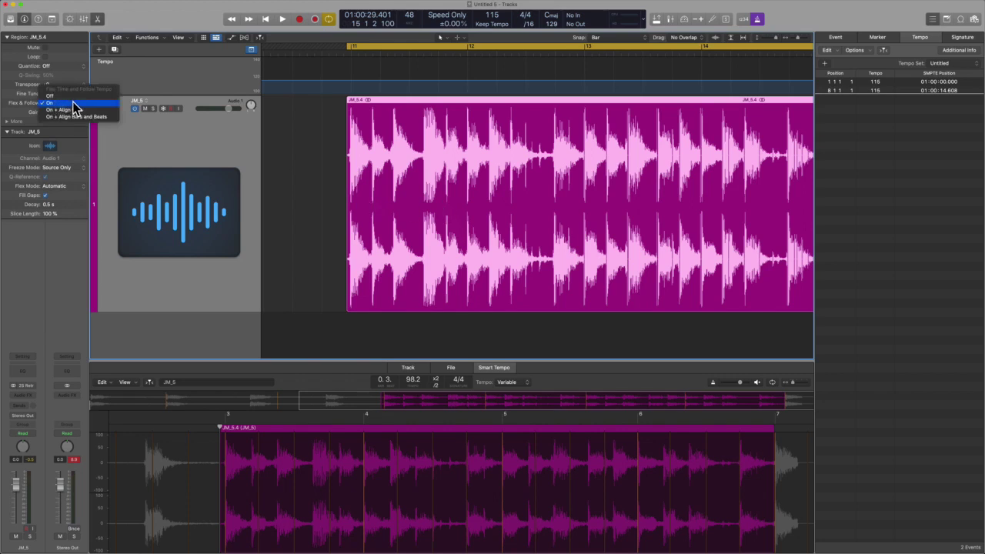
{"action": "left_click", "coordinate": [6, 103]}
{"action": "left_click", "coordinate": [49, 103]}
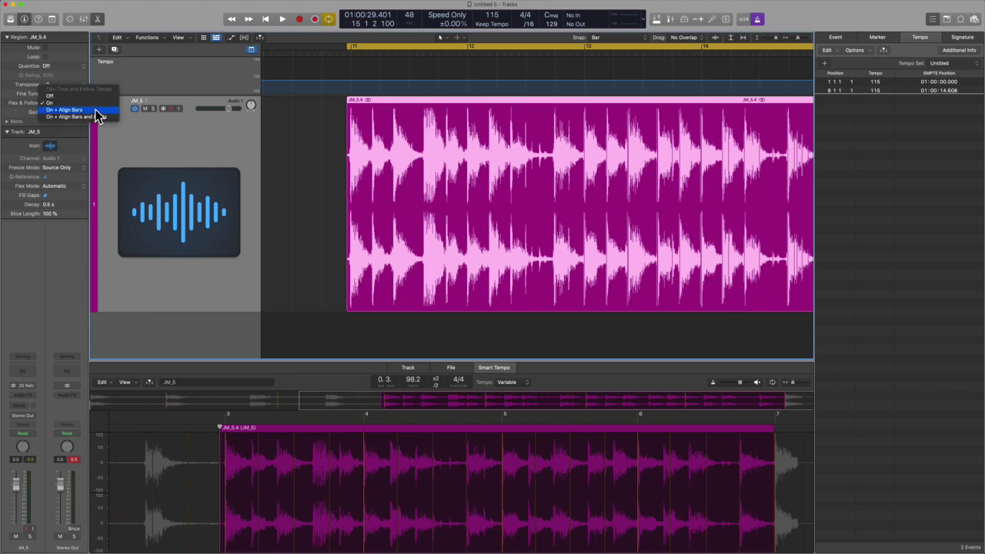
{"action": "left_click", "coordinate": [106, 117]}
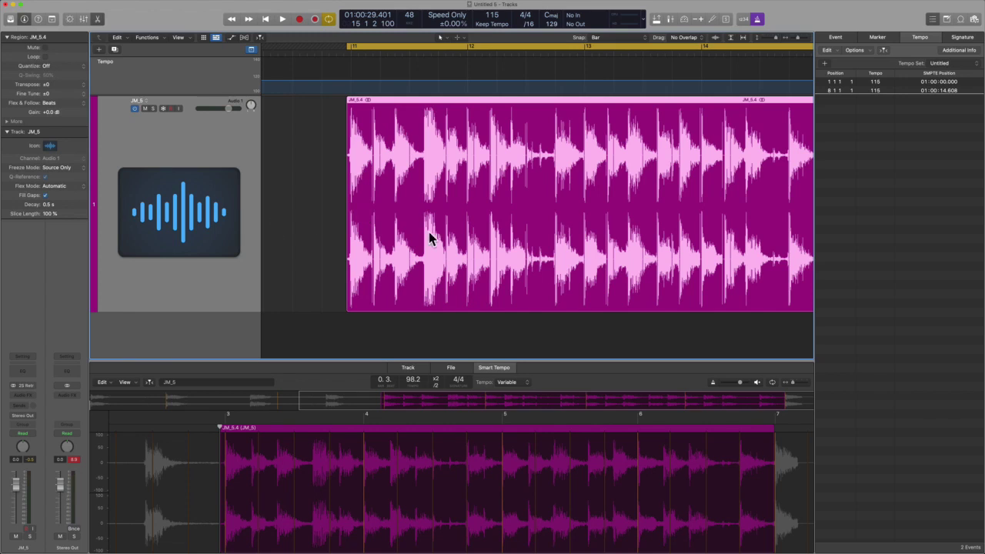
Show the flex view and set the JM_5 track's flex mode to Flex Time - Polyphonic.
{"action": "key", "text": "super+f"}
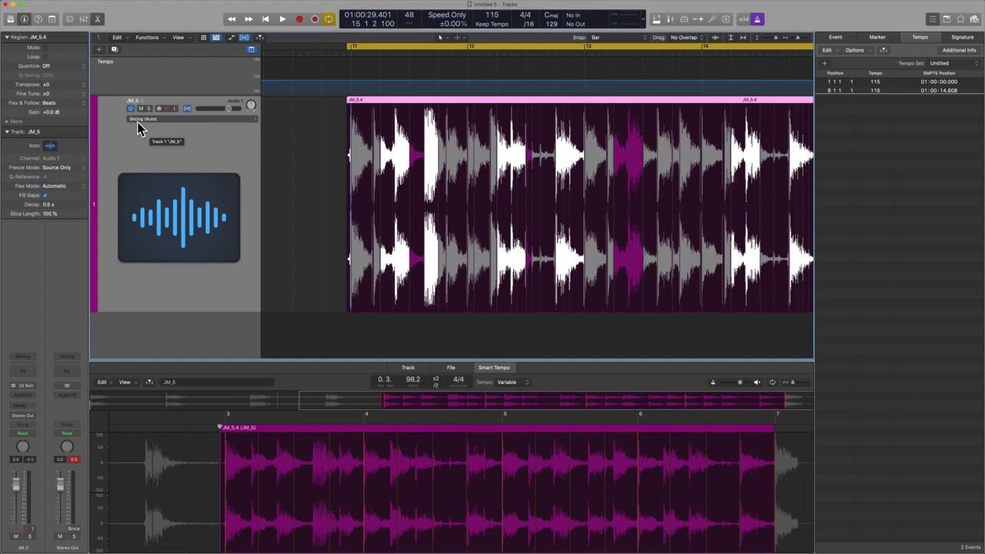
{"action": "left_click", "coordinate": [159, 119]}
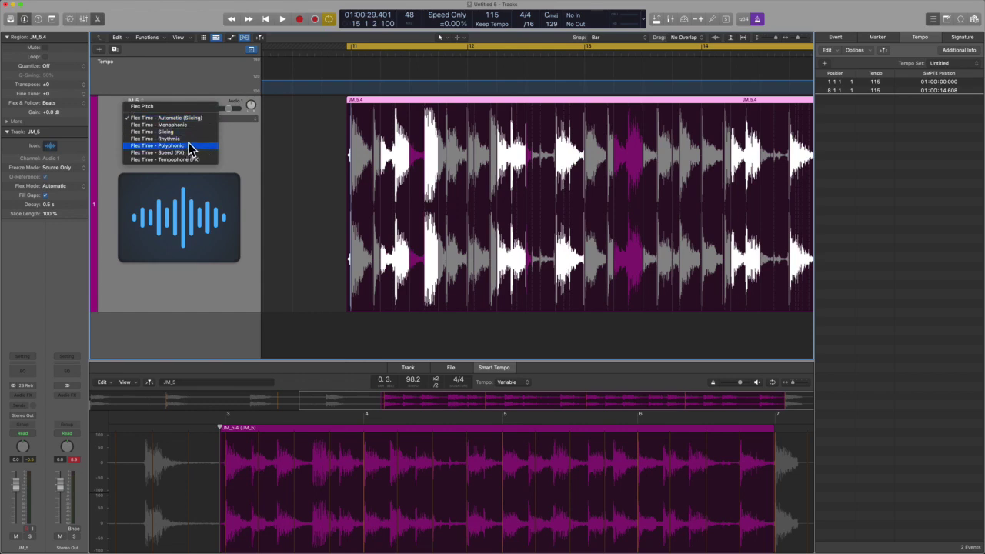
{"action": "left_click", "coordinate": [159, 145]}
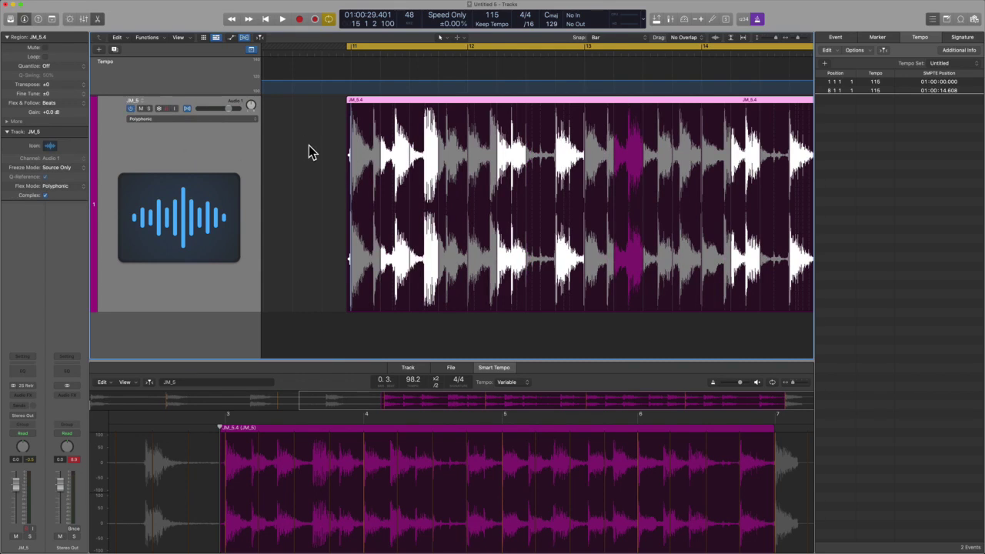
Play the cycled region between bars 11 and 15 to hear the polyphonic flex result, and stop playback.
{"action": "key", "text": "space"}
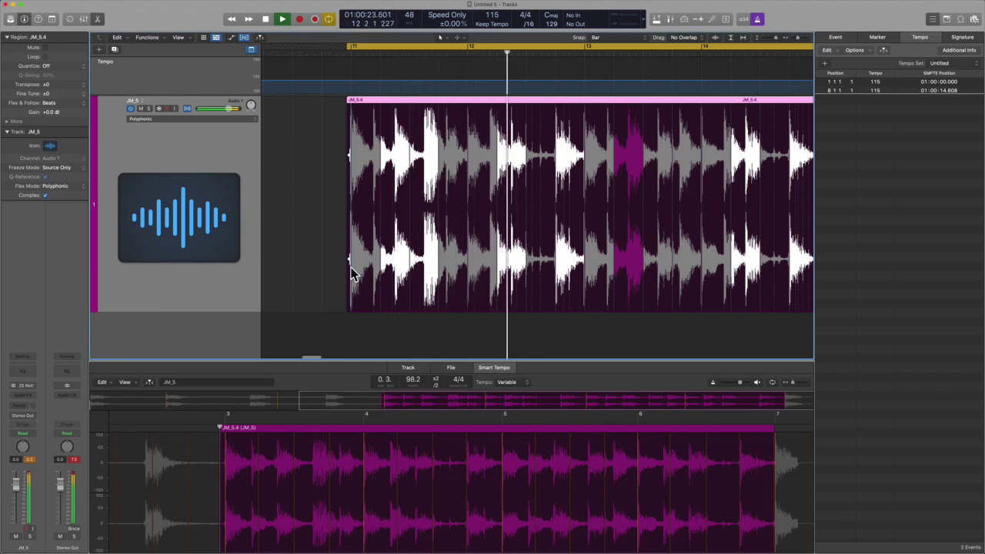
{"action": "key", "text": "super+Left"}
{"action": "key", "text": "super+Left"}
{"action": "key", "text": "super+Left"}
{"action": "scroll", "coordinate": [351, 274], "scroll_direction": "right", "scroll_amount": 4}
{"action": "scroll", "coordinate": [351, 274], "scroll_direction": "left", "scroll_amount": 1}
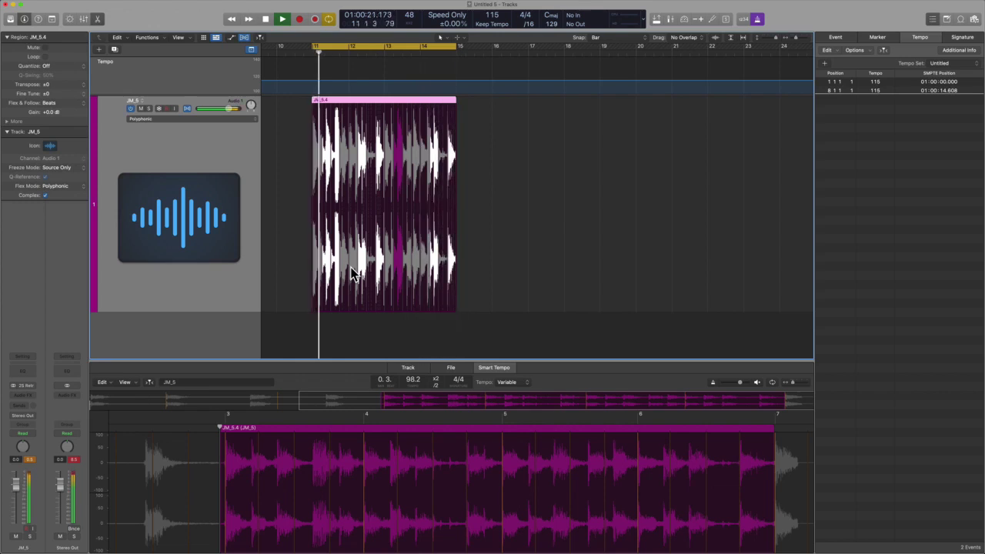
{"action": "key", "text": "space"}
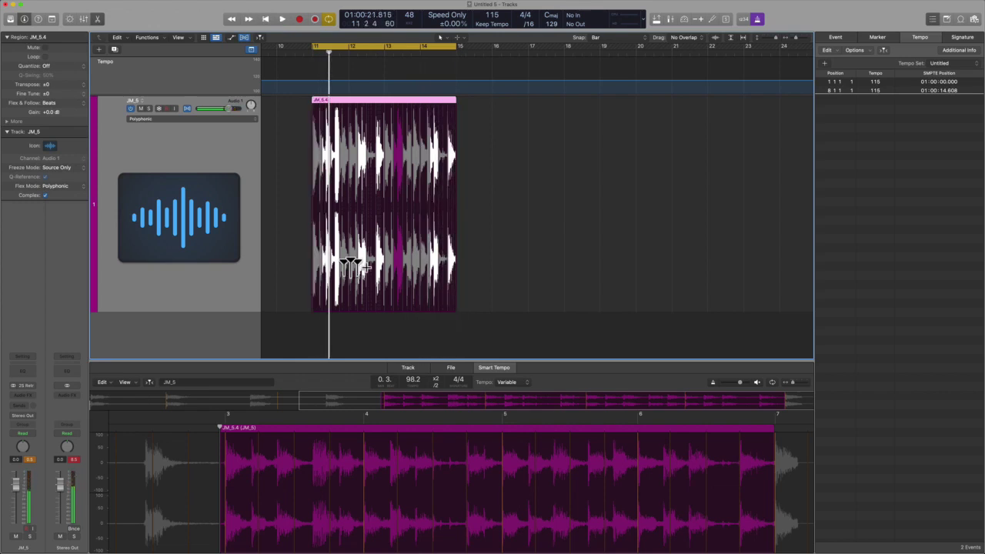
Hide the Smart Tempo editor and the flex view, leaving the region's waveform filling the track area.
{"action": "key", "text": "e"}
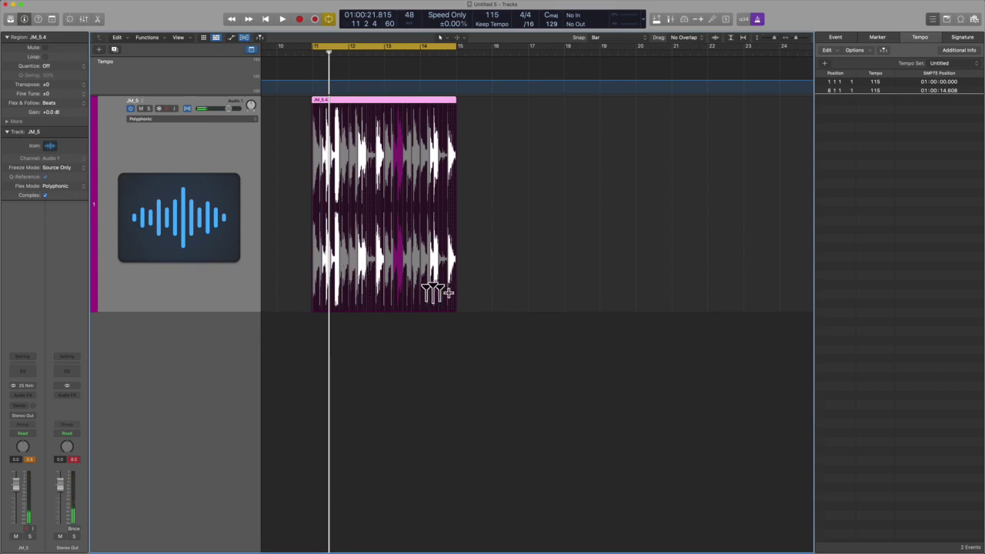
{"action": "key", "text": "super+f"}
{"action": "key", "text": "super+Right"}
{"action": "key", "text": "super+Right"}
{"action": "key", "text": "super+Right"}
{"action": "key", "text": "super+Right"}
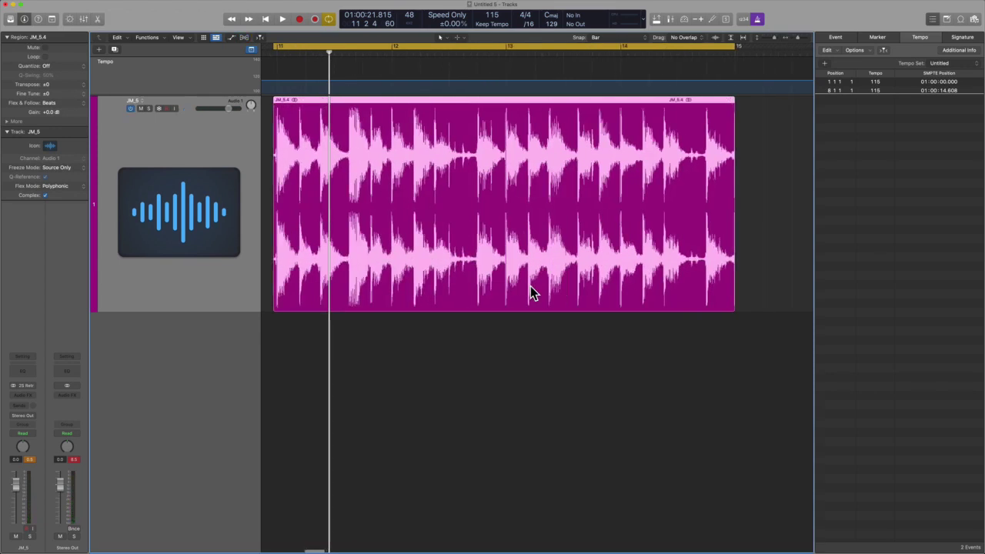
{"action": "scroll", "coordinate": [592, 250], "scroll_direction": "left", "scroll_amount": 2}
{"action": "scroll", "coordinate": [592, 255], "scroll_direction": "right", "scroll_amount": 3}
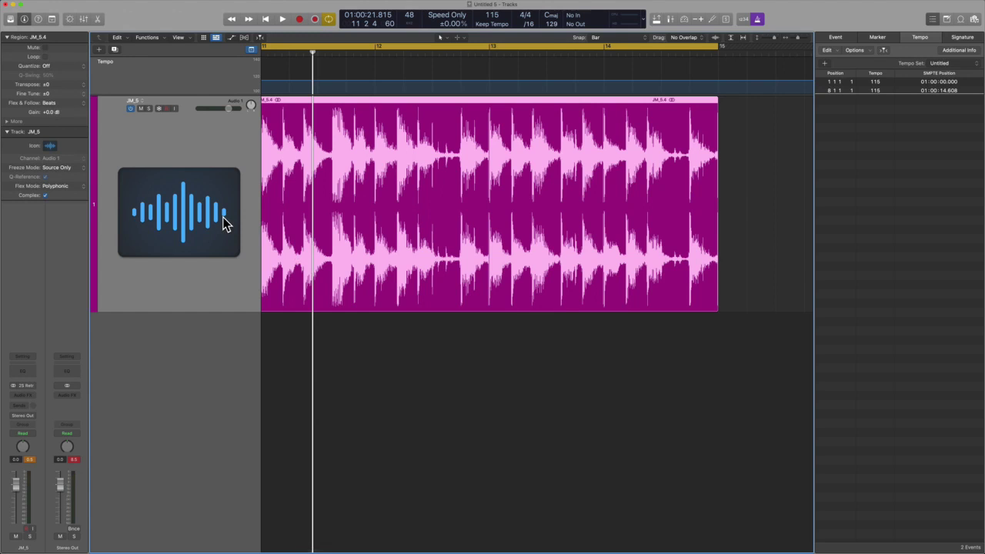
Bounce the JM_5.4 region in place to a new track and mute the original JM_5 track.
{"action": "key", "text": "ctrl+b"}
{"action": "key", "text": "Return"}
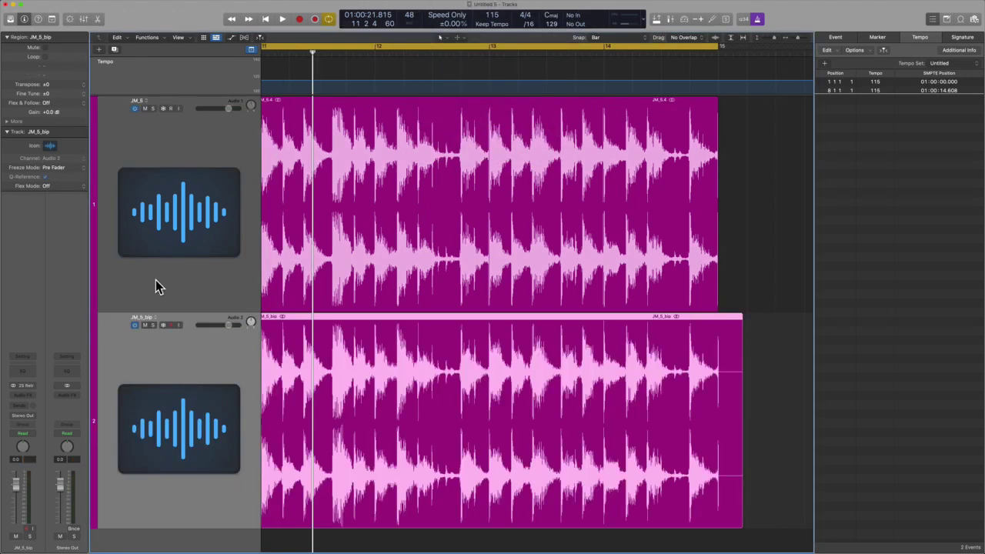
{"action": "left_click", "coordinate": [152, 223]}
{"action": "key", "text": "ctrl+m"}
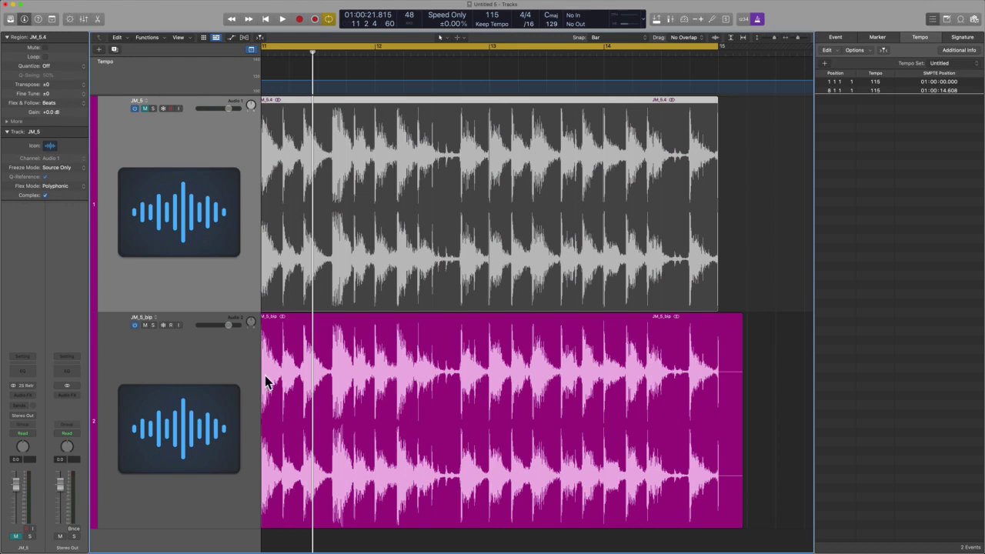
Cut off the bounced region's tail at bar 15 and trim its start to bar 11.
{"action": "double_click", "coordinate": [717, 373], "text": "super"}
{"action": "key", "text": "BackSpace"}
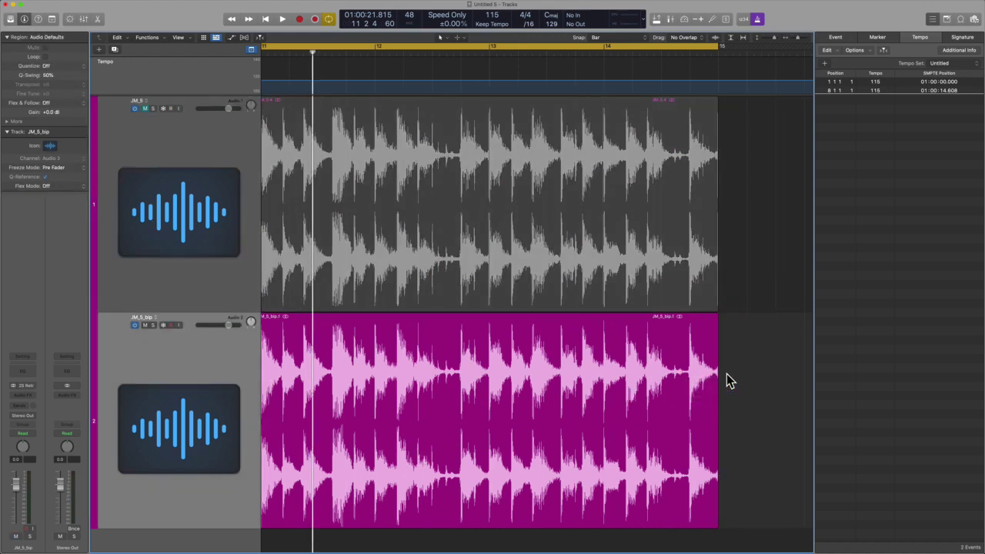
{"action": "scroll", "coordinate": [727, 389], "scroll_direction": "left", "scroll_amount": 5}
{"action": "scroll", "coordinate": [716, 408], "scroll_direction": "right", "scroll_amount": 3}
{"action": "left_click", "coordinate": [698, 413]}
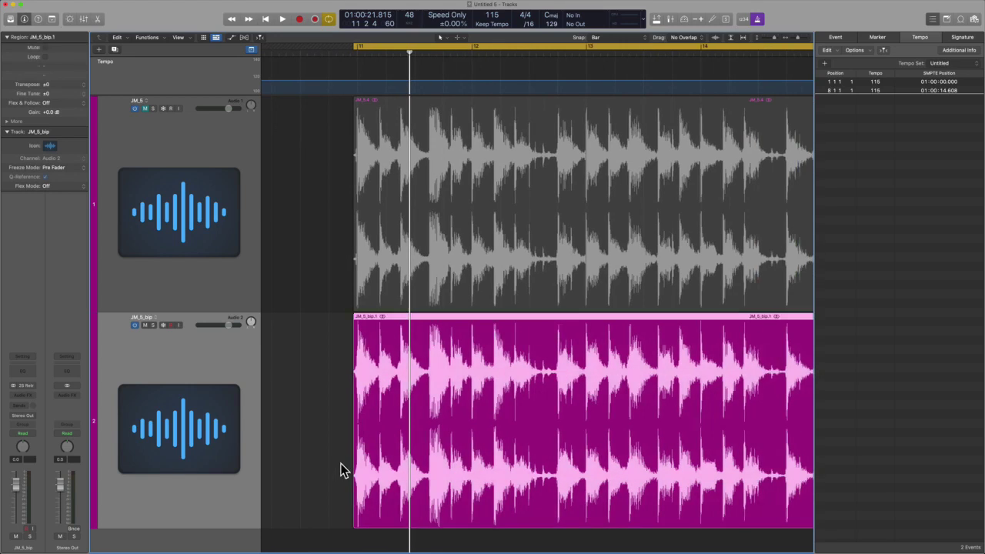
{"action": "scroll", "coordinate": [347, 462], "scroll_direction": "up", "scroll_amount": 5}
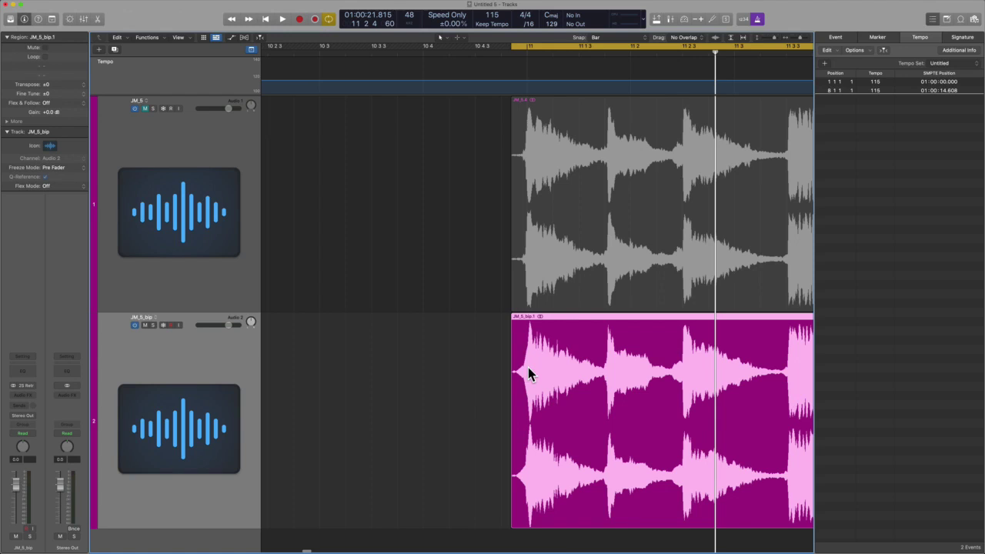
{"action": "left_click_drag", "start_coordinate": [513, 374], "coordinate": [521, 376]}
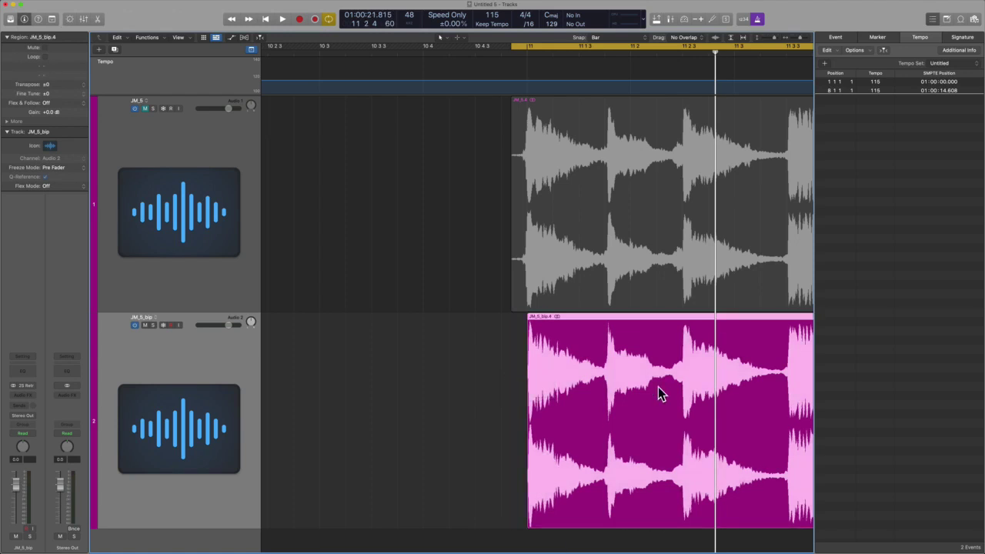
Play the trimmed bounced loop through the cycle range and stop playback.
{"action": "key", "text": "super+Left"}
{"action": "key", "text": "super+Left"}
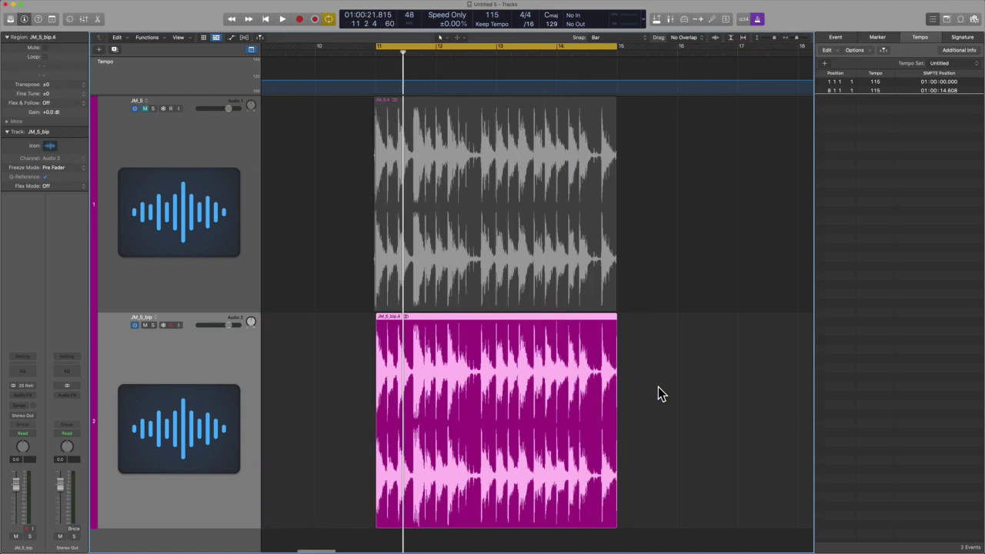
{"action": "key", "text": "space"}
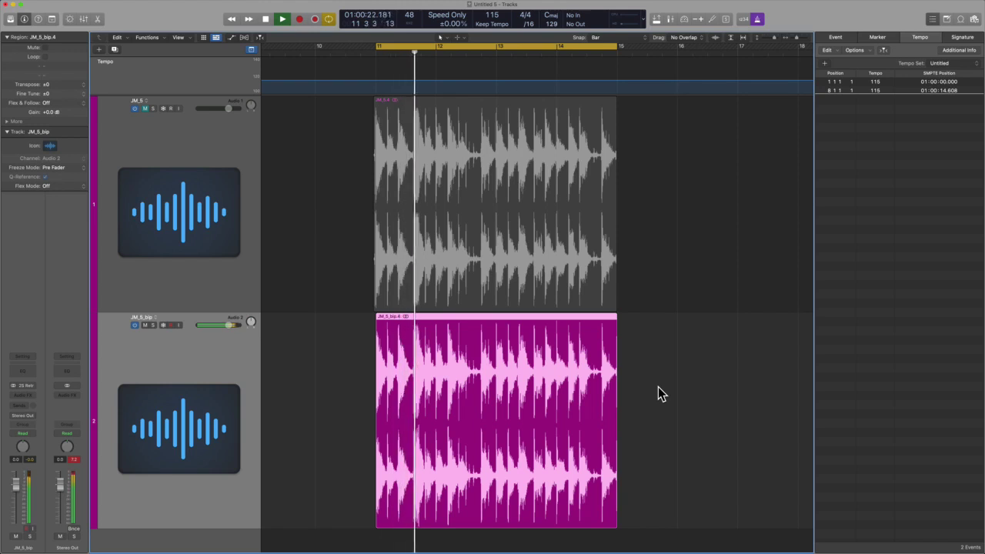
{"action": "scroll", "coordinate": [652, 454], "scroll_direction": "down", "scroll_amount": 1}
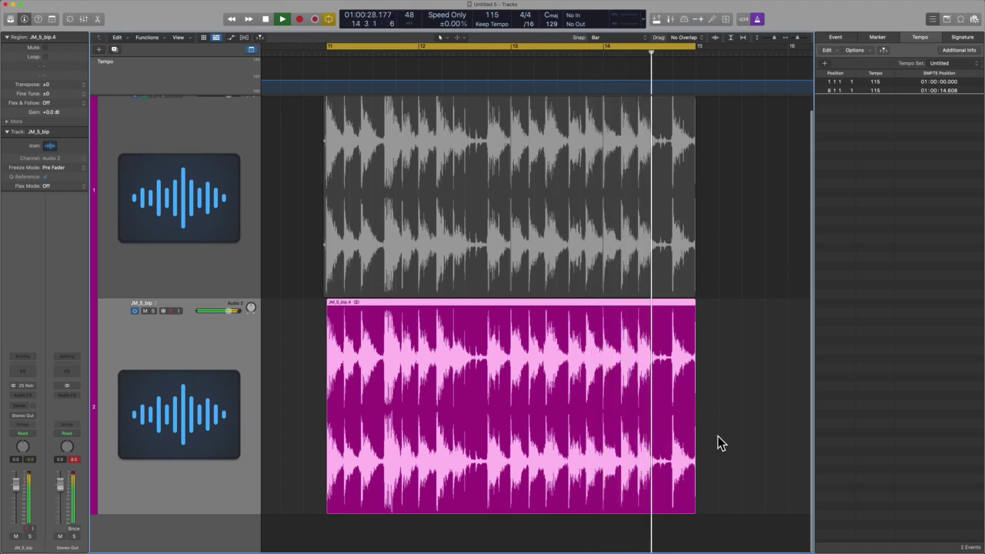
{"action": "key", "text": "space"}
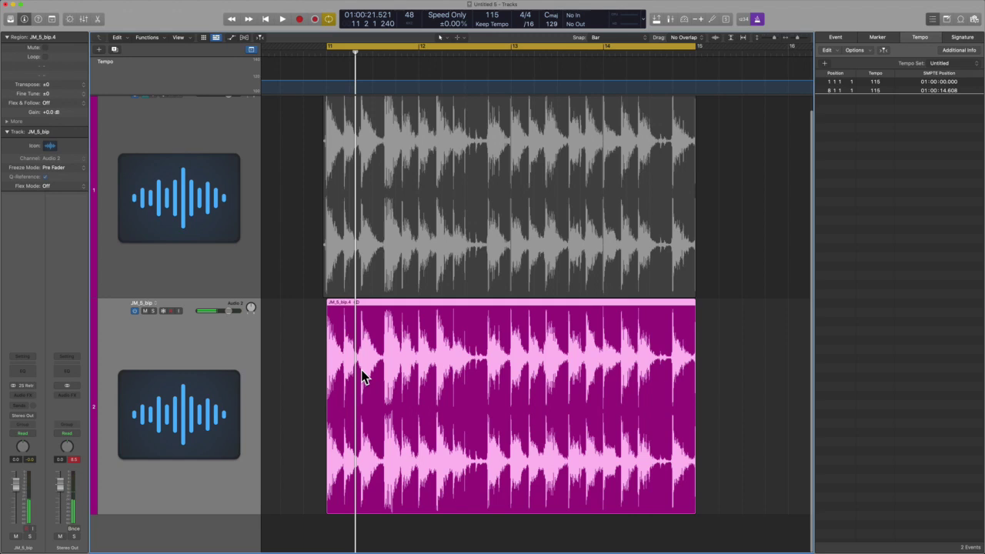
Undo the bounced region's trims, the original track's mute and the bounce in place.
{"action": "key", "text": "super+Up"}
{"action": "key", "text": "super+Up"}
{"action": "key", "text": "super+Up"}
{"action": "key", "text": "super+Up"}
{"action": "key", "text": "super+Up"}
{"action": "key", "text": "super+Up"}
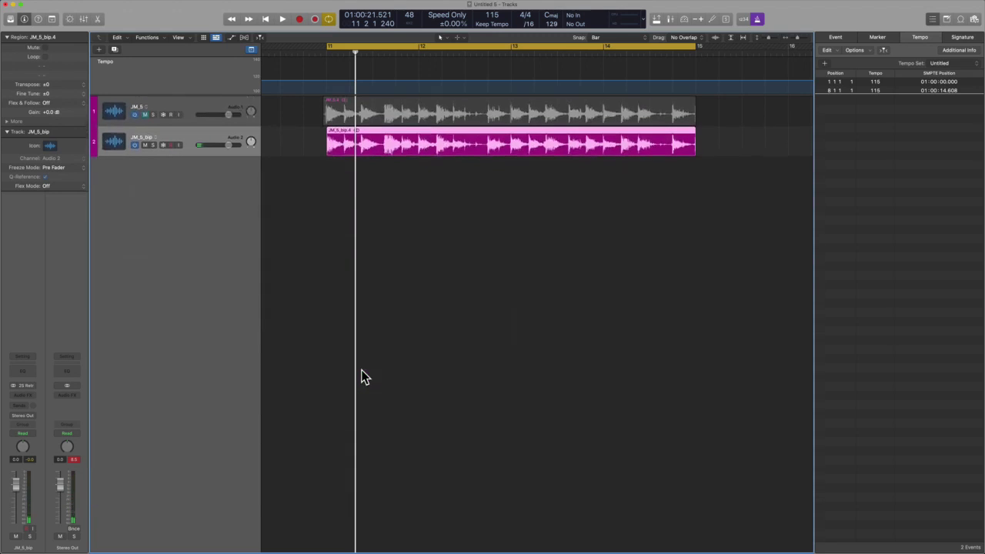
{"action": "key", "text": "super+Down"}
{"action": "key", "text": "super+Down"}
{"action": "key", "text": "super+Down"}
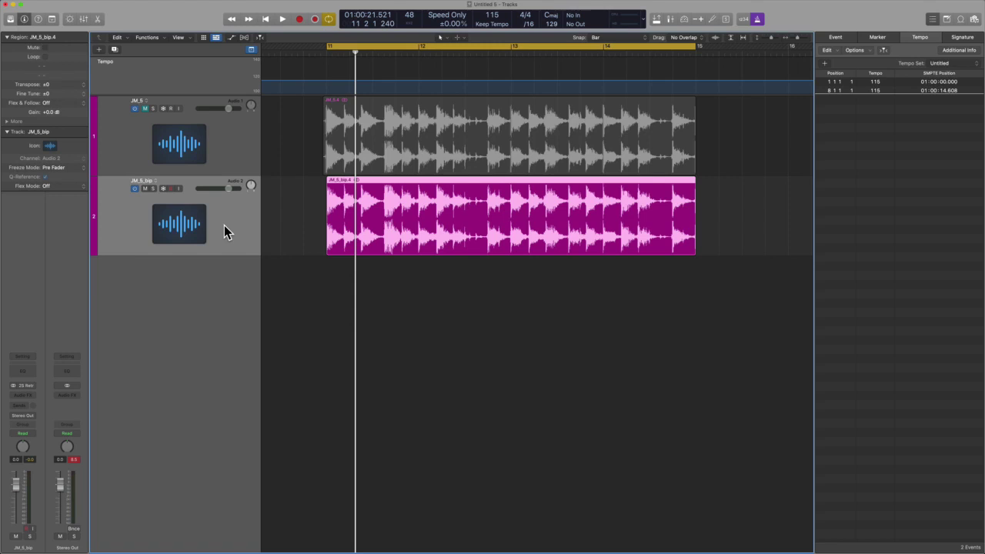
{"action": "key", "text": "super+z"}
{"action": "key", "text": "super+z"}
{"action": "key", "text": "super+z"}
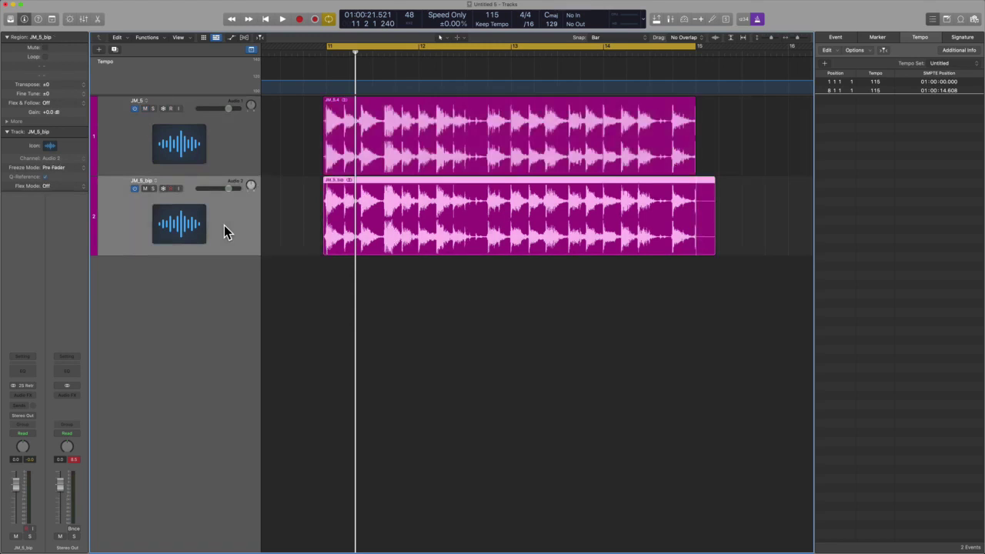
{"action": "key", "text": "super+z"}
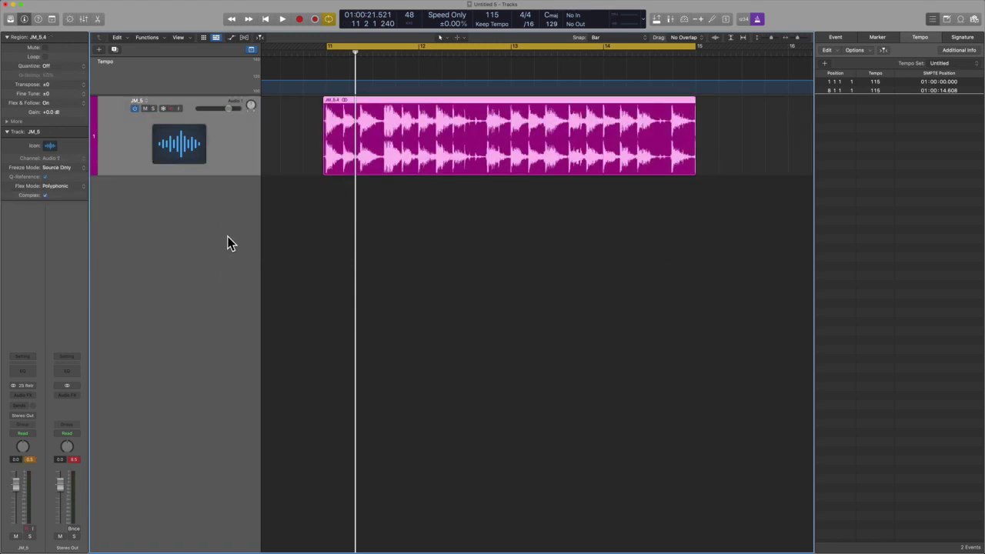
Undo the region's split at bar 15, its flex settings and the applied project tempo.
{"action": "key", "text": "super+z"}
{"action": "key", "text": "super+z"}
{"action": "key", "text": "super+z"}
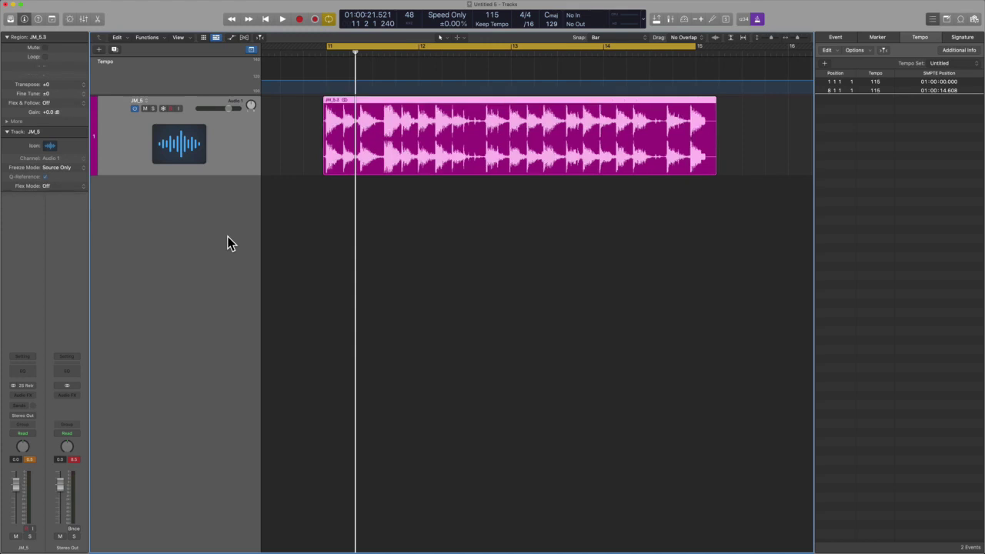
{"action": "key", "text": "super+z"}
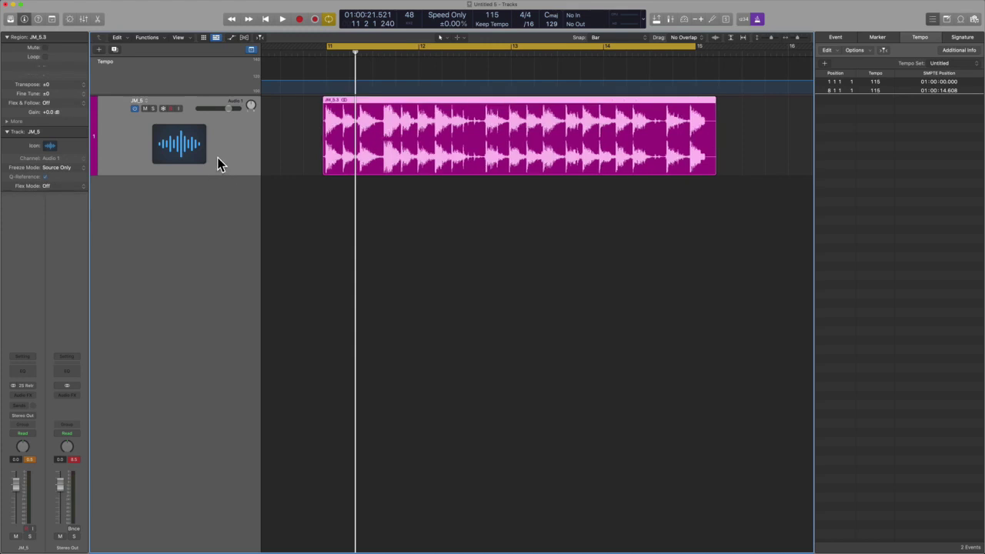
{"action": "key", "text": "super+z"}
Delete the JM_5 region and its track, and create a new empty audio track in its place.
{"action": "key", "text": "BackSpace"}
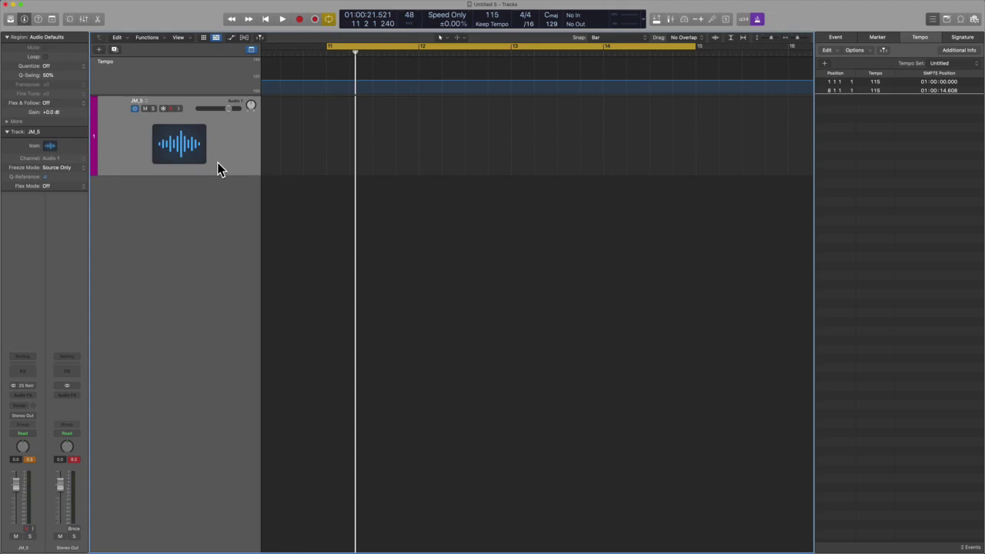
{"action": "key", "text": "super+BackSpace"}
{"action": "key", "text": "Return"}
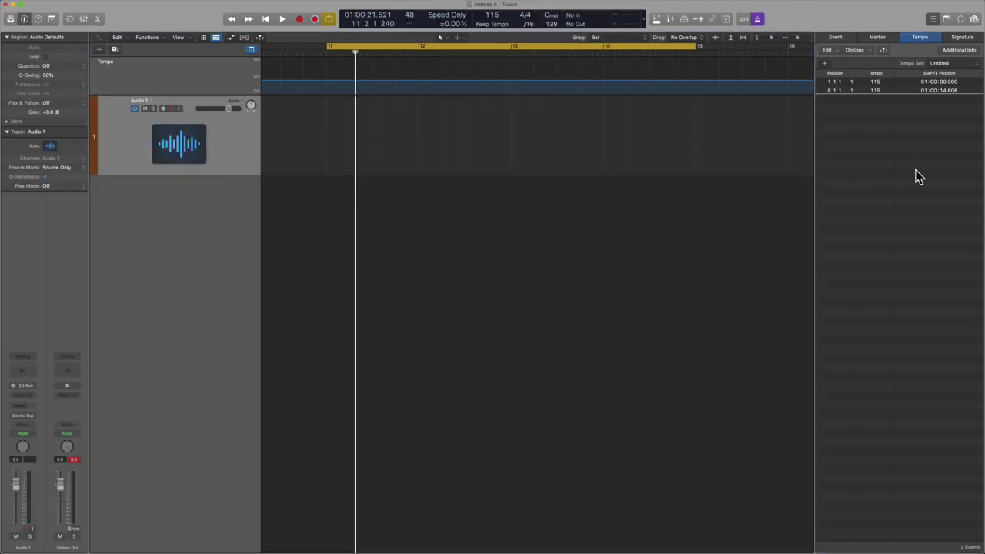
Delete the tempo event at 8 1 1 1 and turn off cycle mode.
{"action": "left_click_drag", "start_coordinate": [916, 176], "coordinate": [910, 82]}
{"action": "key", "text": "Delete"}
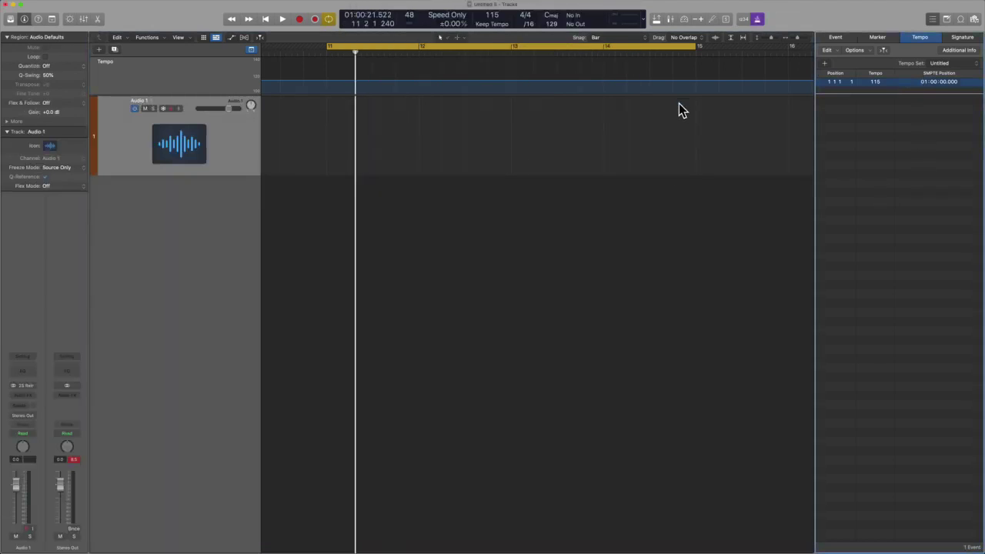
{"action": "left_click", "coordinate": [516, 47]}
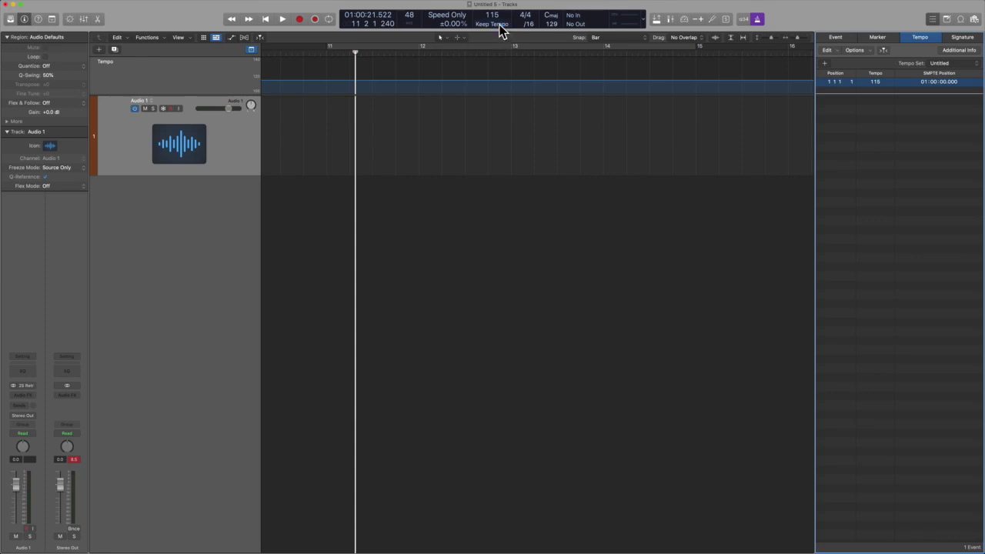
Set the project tempo mode to ADAPT - Adapt Project Tempo and place the playhead at bar 11.
{"action": "left_click", "coordinate": [500, 24]}
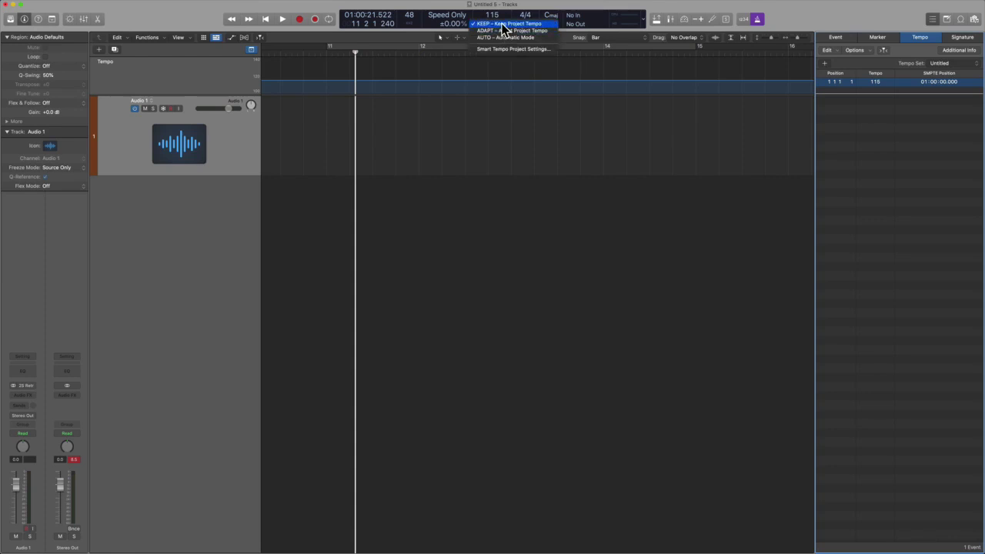
{"action": "left_click", "coordinate": [502, 30]}
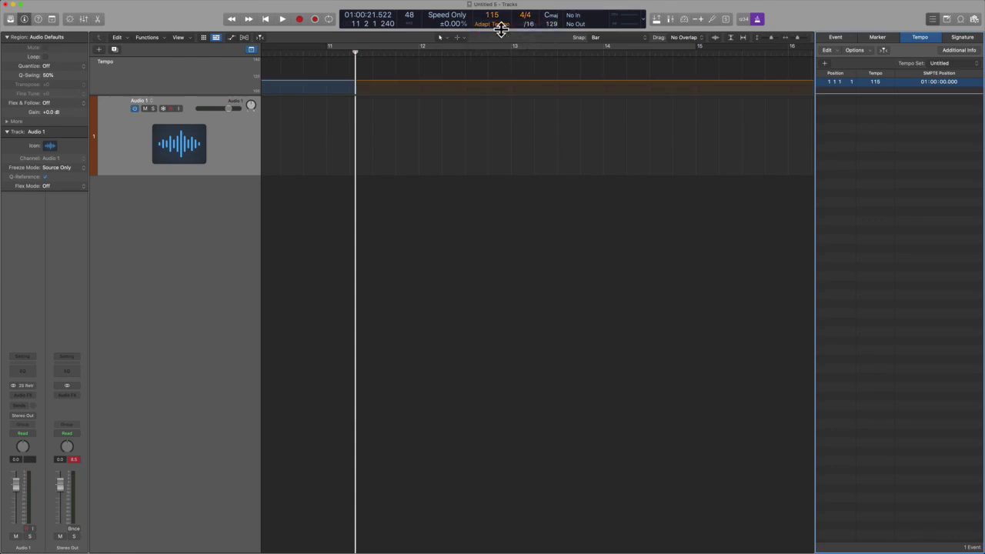
{"action": "key", "text": "comma"}
{"action": "key", "text": "period"}
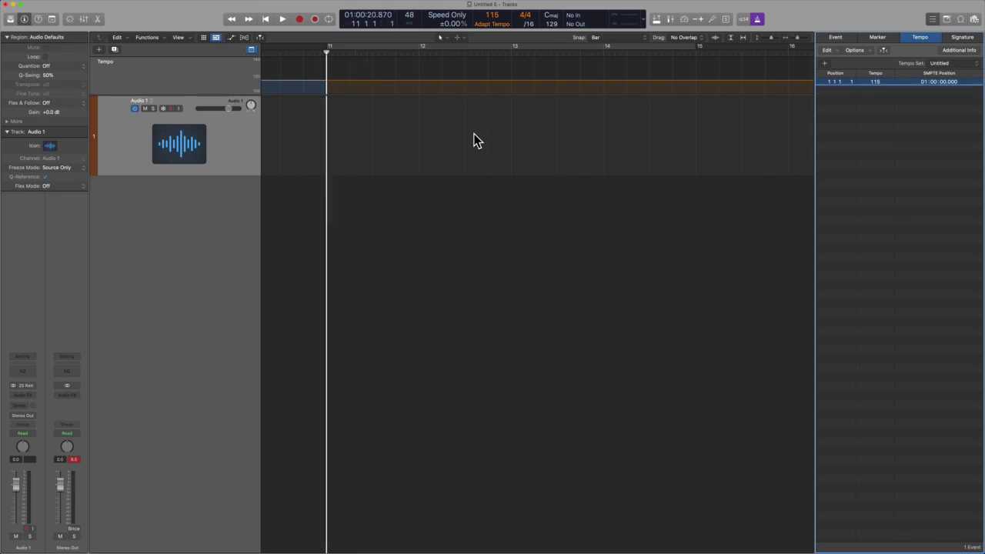
Import the JM_6 audio file at bar 11 on its own track and delete the empty Audio 1 track.
{"action": "left_click_drag", "start_coordinate": [426, 197], "coordinate": [308, 223]}
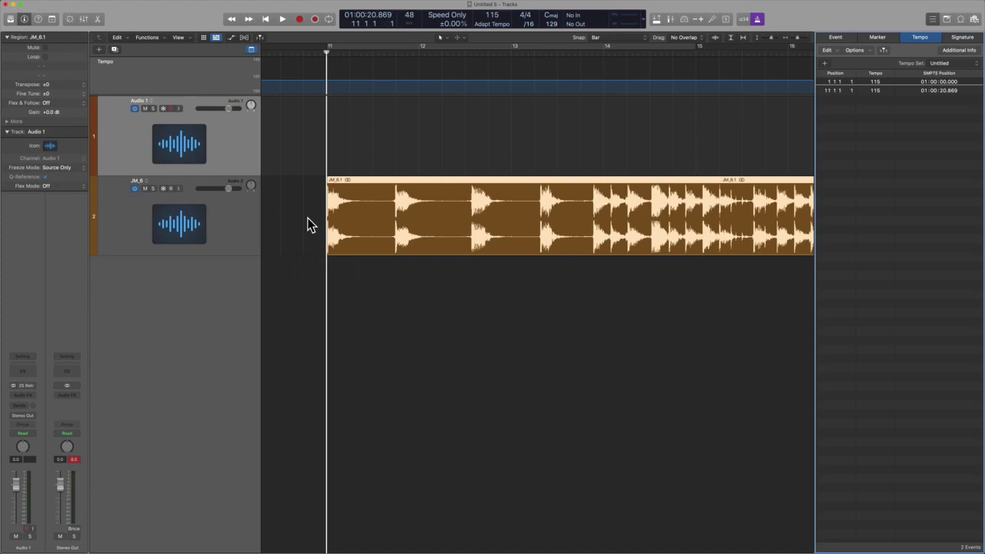
{"action": "left_click", "coordinate": [233, 155]}
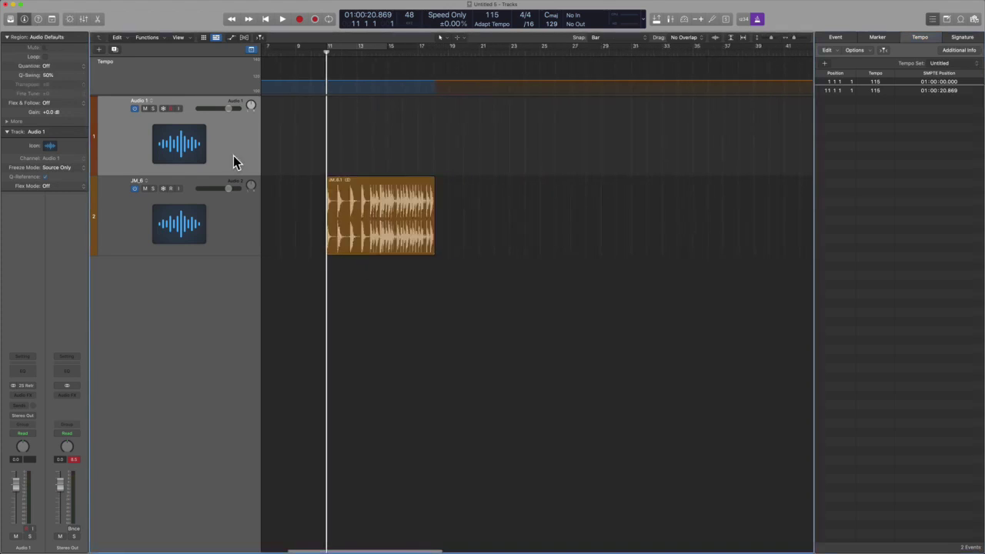
{"action": "key", "text": "super+BackSpace"}
{"action": "key", "text": "super+Right"}
{"action": "key", "text": "super+Right"}
{"action": "key", "text": "super+Left"}
{"action": "key", "text": "super+Left"}
{"action": "key", "text": "super+Left"}
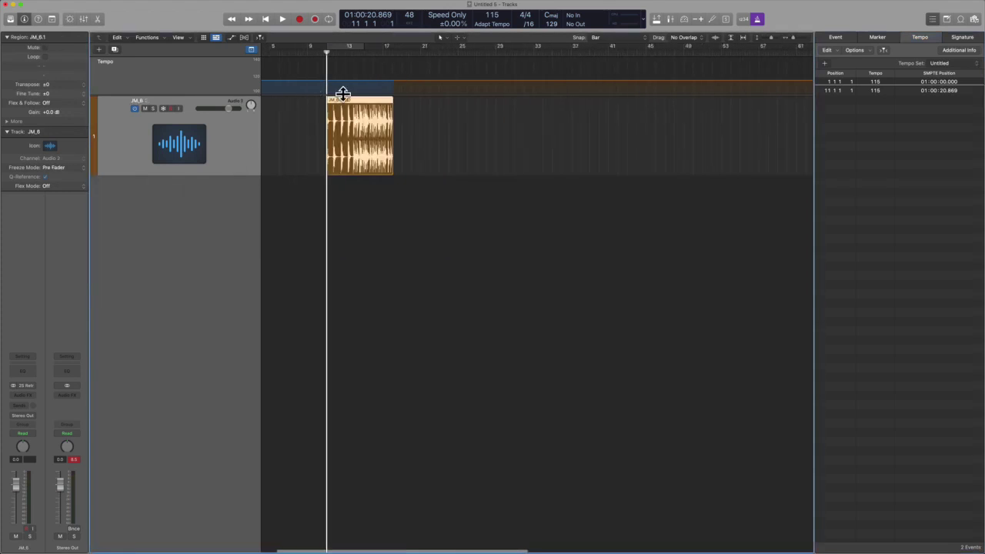
Delete the tempo event at 11 1 1 1 and select the JM_6 region.
{"action": "scroll", "coordinate": [343, 95], "scroll_direction": "left", "scroll_amount": 3}
{"action": "left_click_drag", "start_coordinate": [440, 90], "coordinate": [217, 52]}
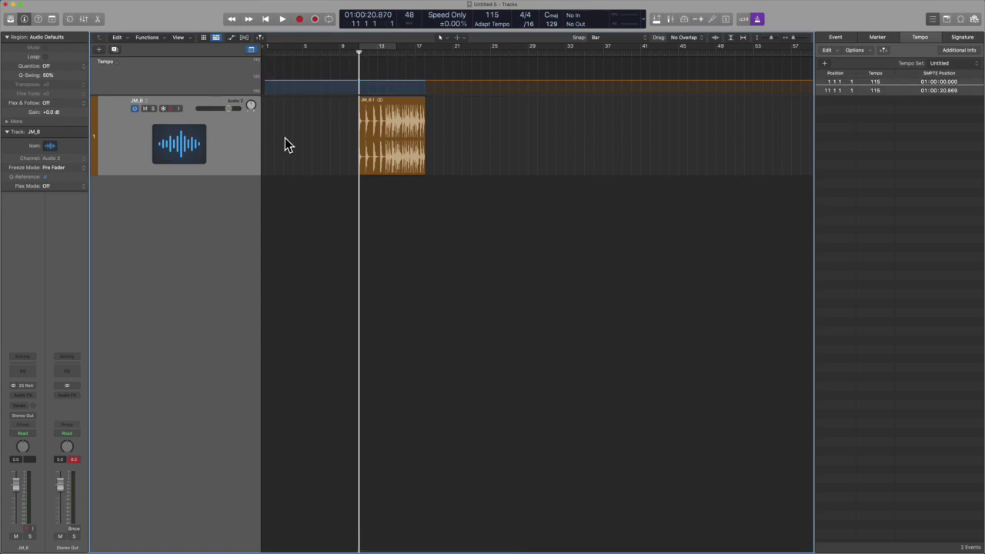
{"action": "left_click", "coordinate": [386, 142]}
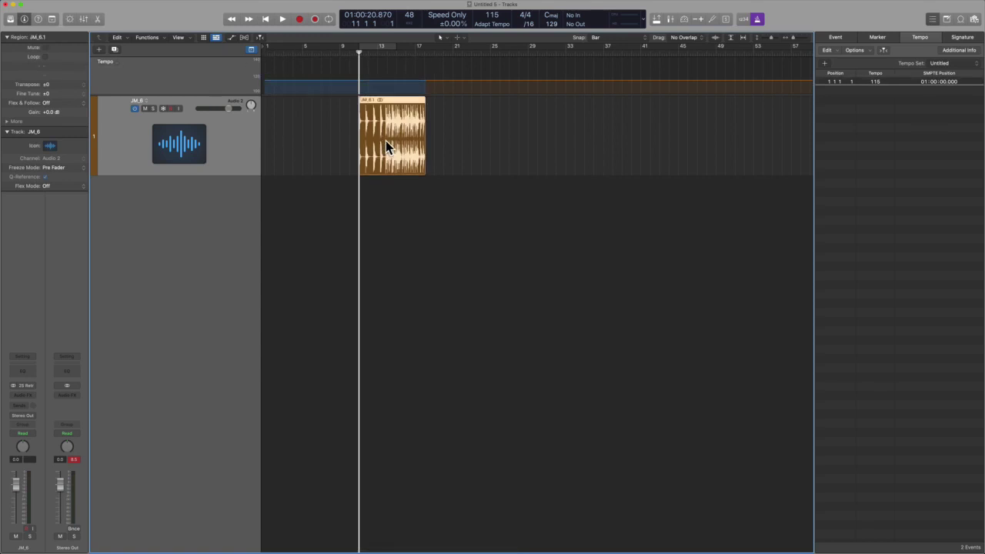
Remove the original recording tempo from the JM_6 file and analyze it again in the Smart Tempo editor, and close the editor.
{"action": "double_click", "coordinate": [385, 143]}
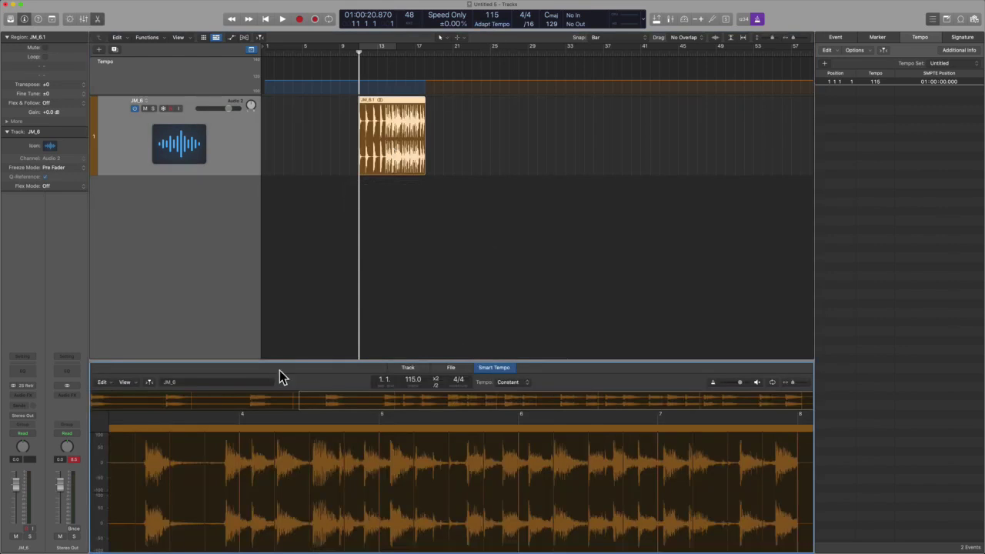
{"action": "left_click", "coordinate": [102, 382]}
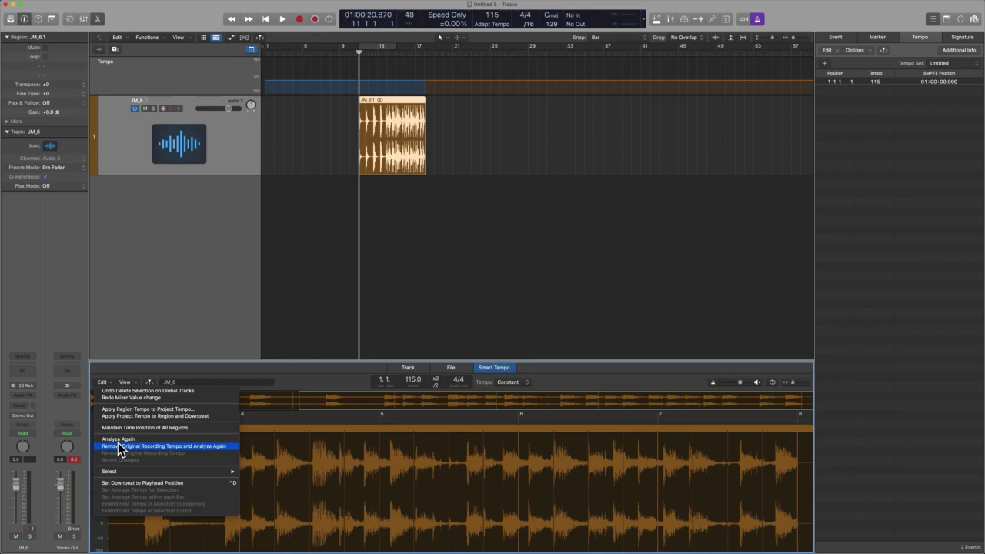
{"action": "left_click", "coordinate": [120, 447]}
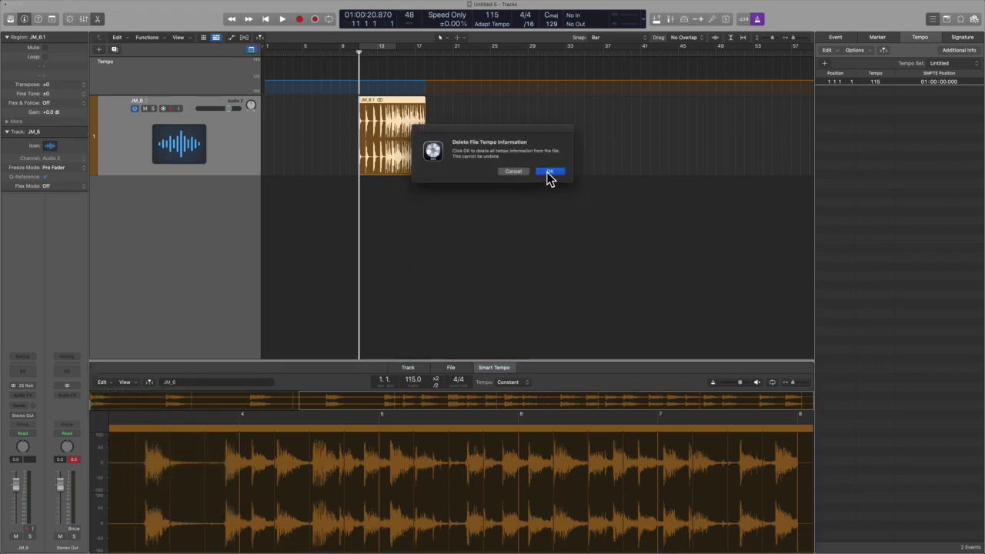
{"action": "left_click", "coordinate": [549, 172]}
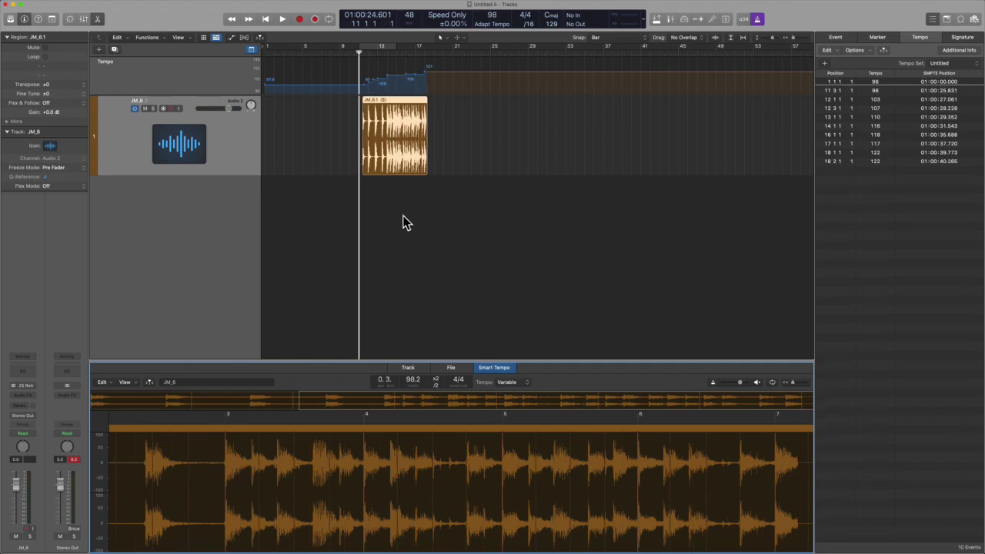
{"action": "key", "text": "e"}
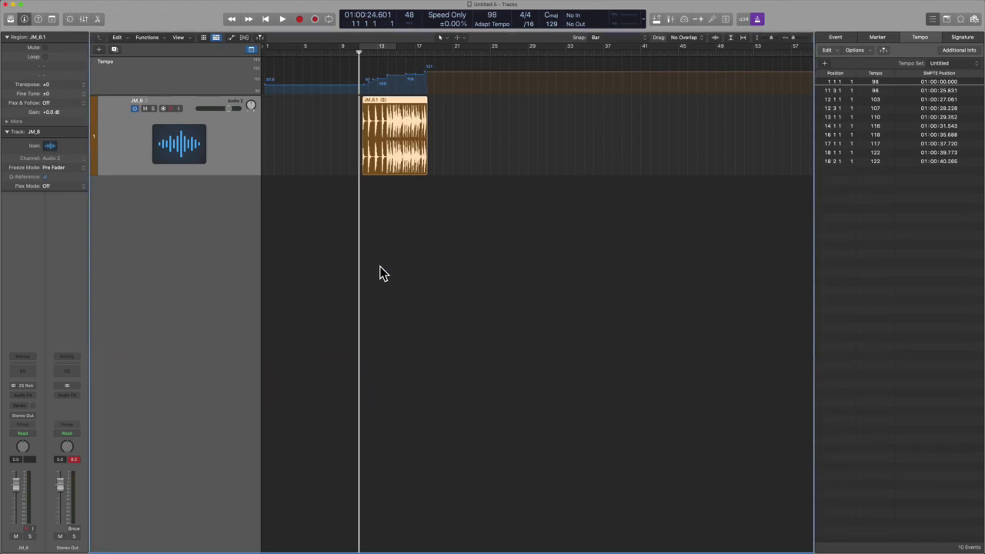
Split the JM_6 region at 14 1 1 1 and delete the part before bar 14.
{"action": "key", "text": "super+Down"}
{"action": "key", "text": "super+Down"}
{"action": "key", "text": "super+Down"}
{"action": "key", "text": "super+Down"}
{"action": "key", "text": "super+Right"}
{"action": "key", "text": "super+Right"}
{"action": "key", "text": "super+Right"}
{"action": "key", "text": "super+Right"}
{"action": "key", "text": "super+Right"}
{"action": "key", "text": "super+Right"}
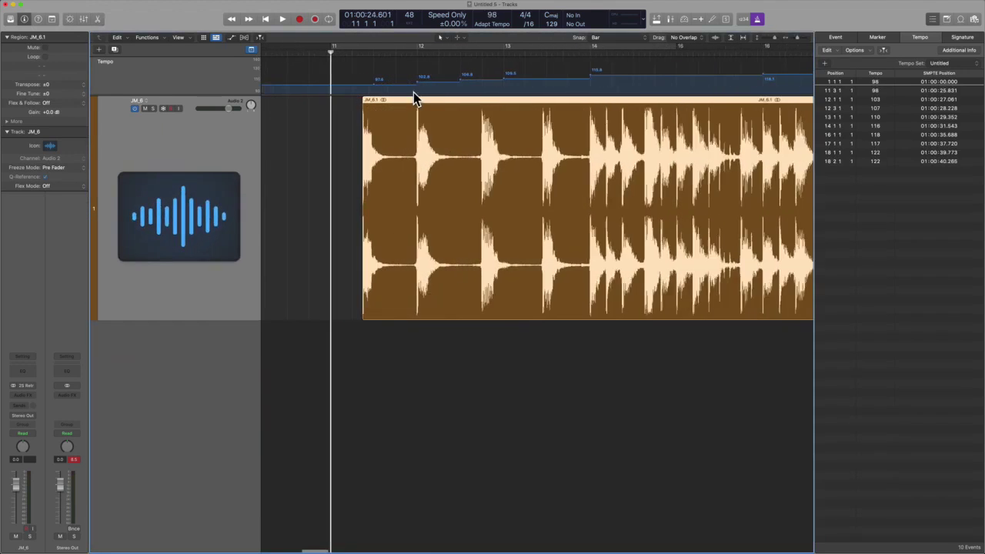
{"action": "left_click", "coordinate": [520, 52]}
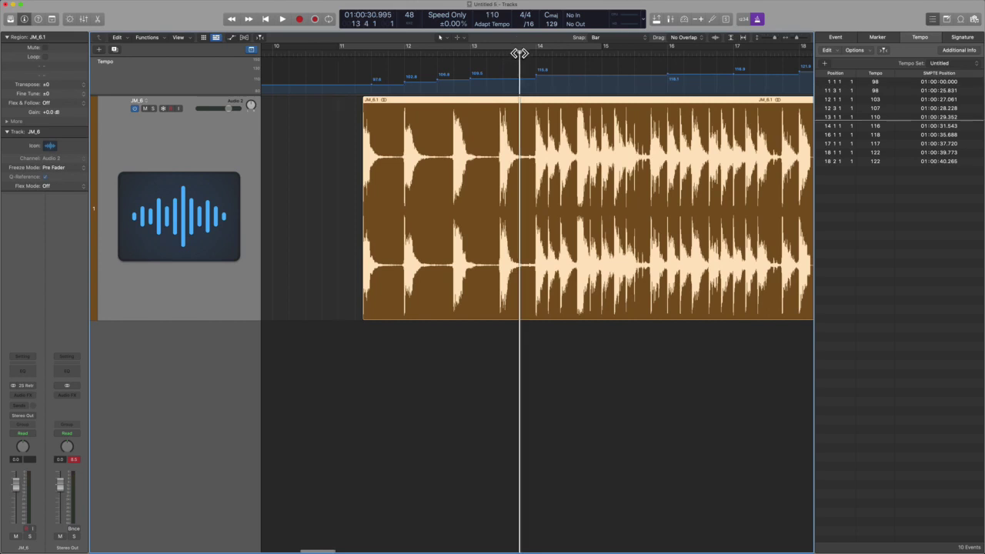
{"action": "key", "text": "super+Right"}
{"action": "key", "text": "super+Right"}
{"action": "key", "text": "super+Right"}
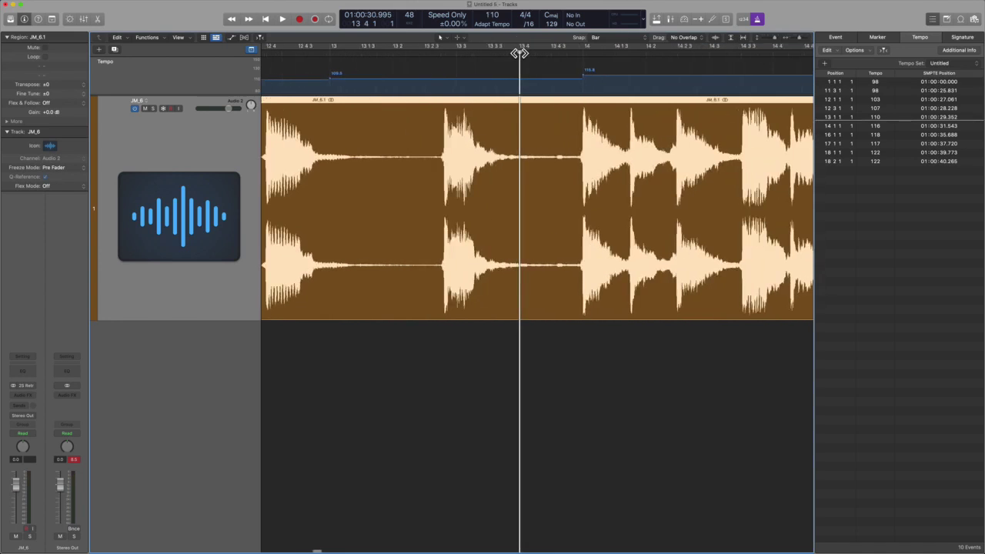
{"action": "double_click", "coordinate": [583, 115], "text": "super"}
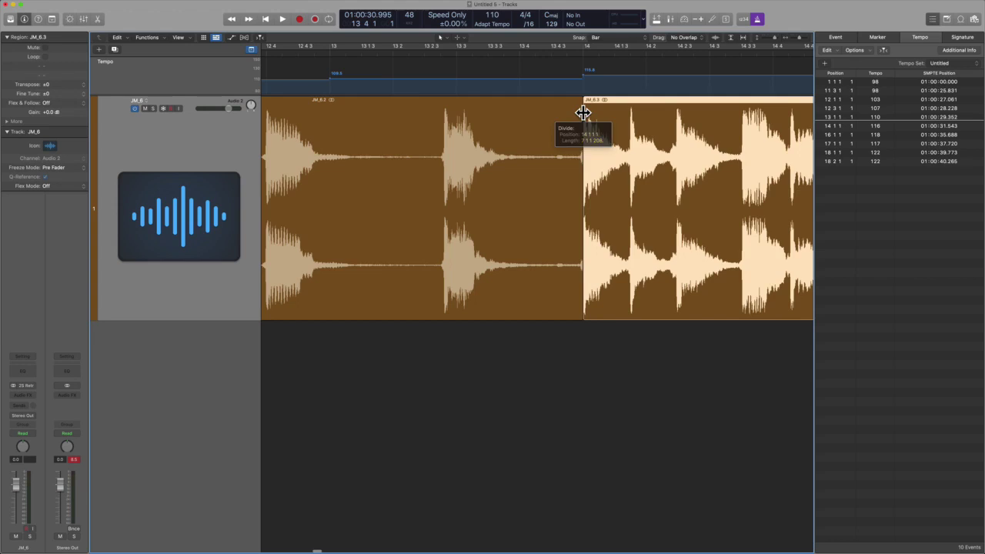
{"action": "left_click", "coordinate": [562, 130]}
{"action": "key", "text": "Delete"}
Split the remaining JM_6 region at bar 18 and delete the leftover tail after it.
{"action": "key", "text": "super+Left"}
{"action": "key", "text": "super+Left"}
{"action": "key", "text": "super+Left"}
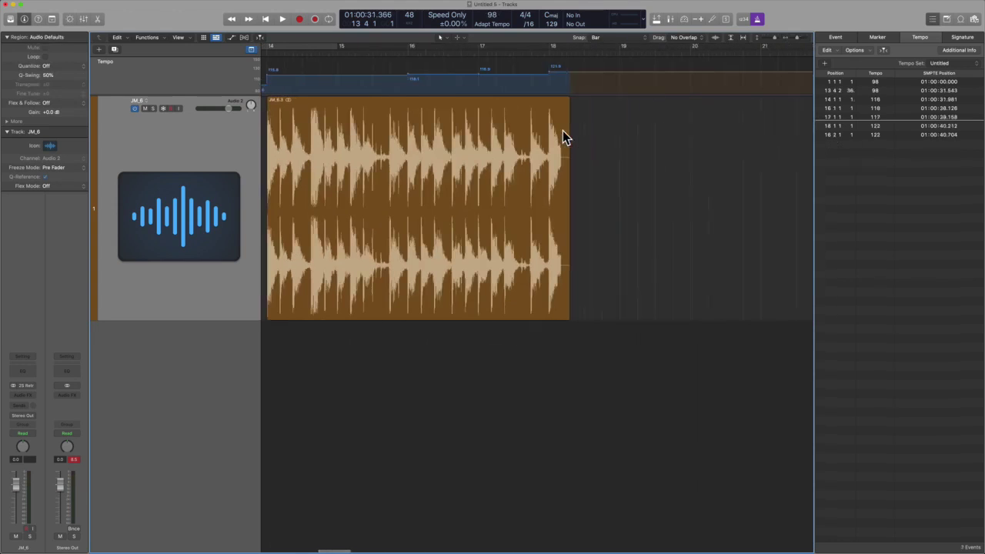
{"action": "scroll", "coordinate": [403, 151], "scroll_direction": "left", "scroll_amount": 2}
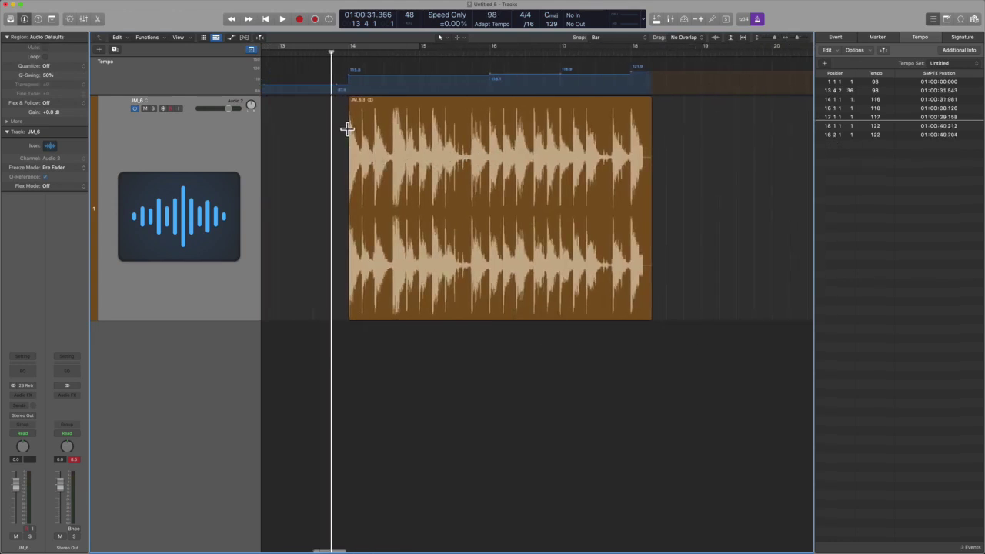
{"action": "left_click_drag", "start_coordinate": [348, 129], "coordinate": [638, 137]}
{"action": "left_click", "coordinate": [578, 170]}
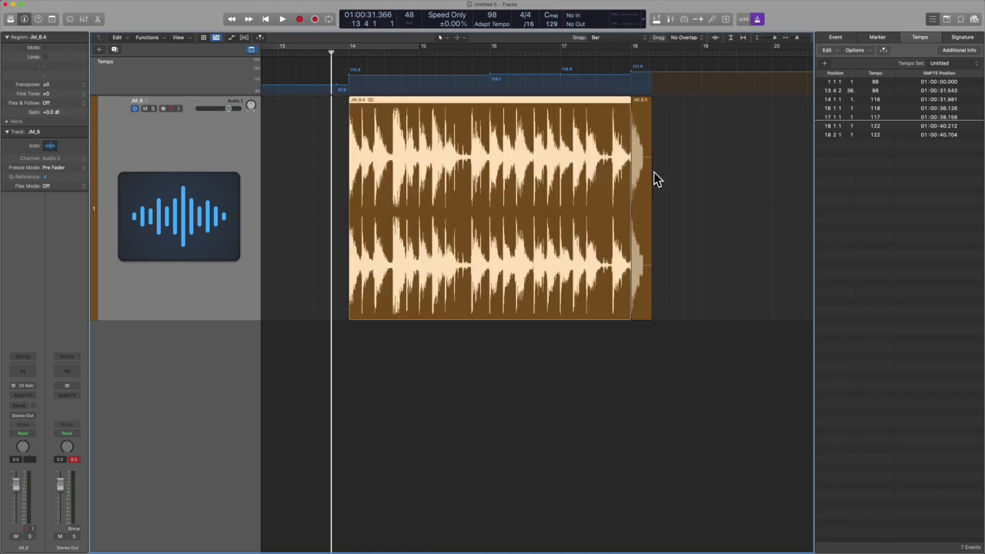
{"action": "key", "text": "Delete"}
Set the cycle range to the four-bar region from bar 14 to bar 18 and play the loop.
{"action": "left_click", "coordinate": [578, 217]}
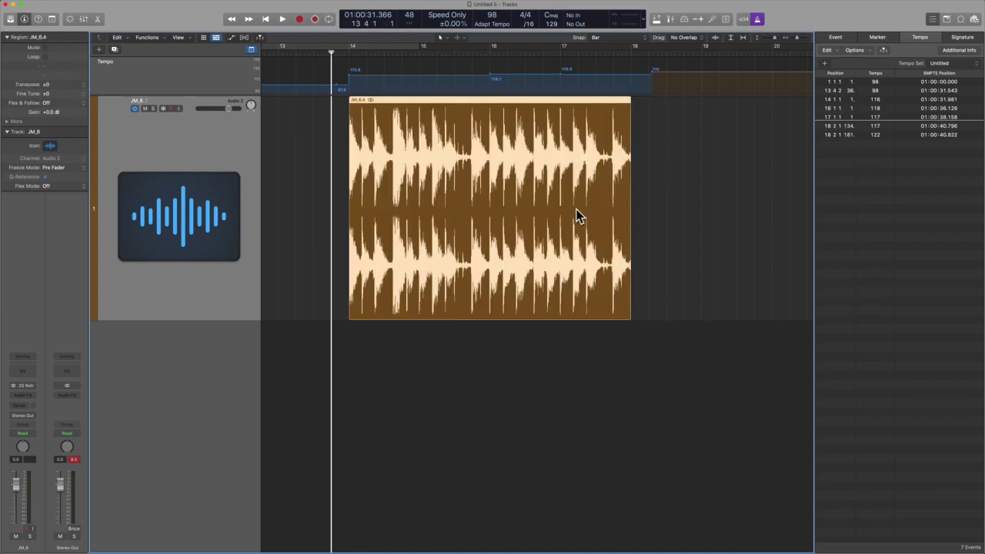
{"action": "key", "text": "super+u"}
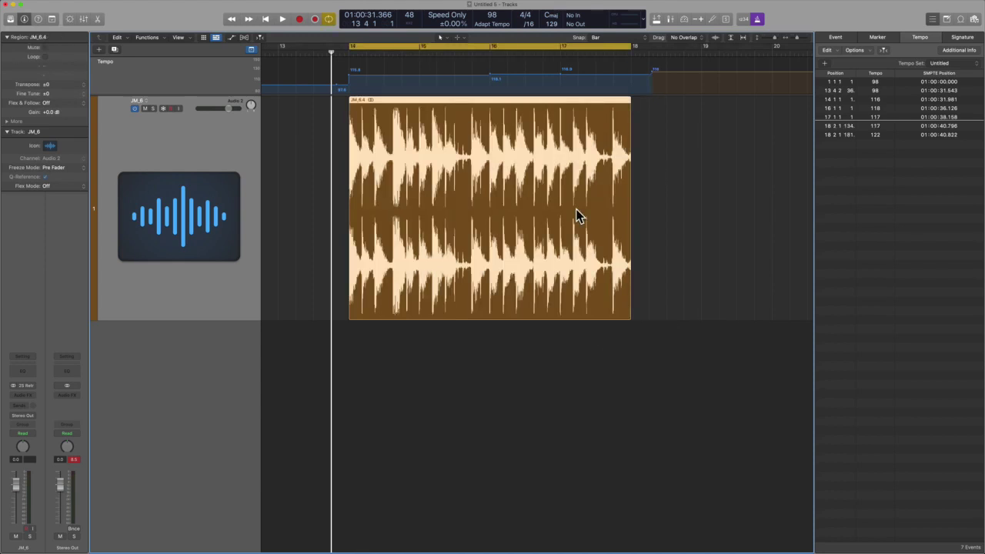
{"action": "key", "text": "space"}
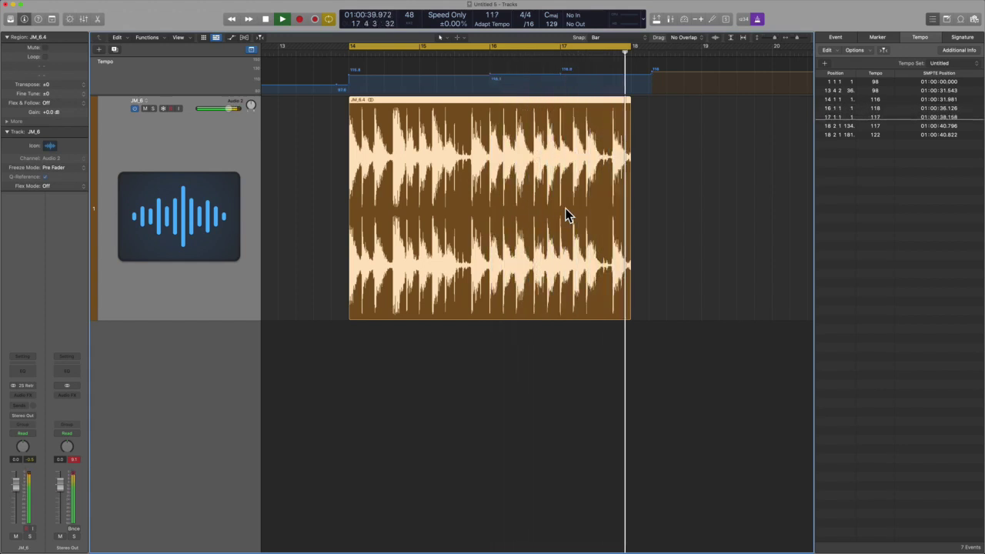
{"action": "key", "text": "space"}
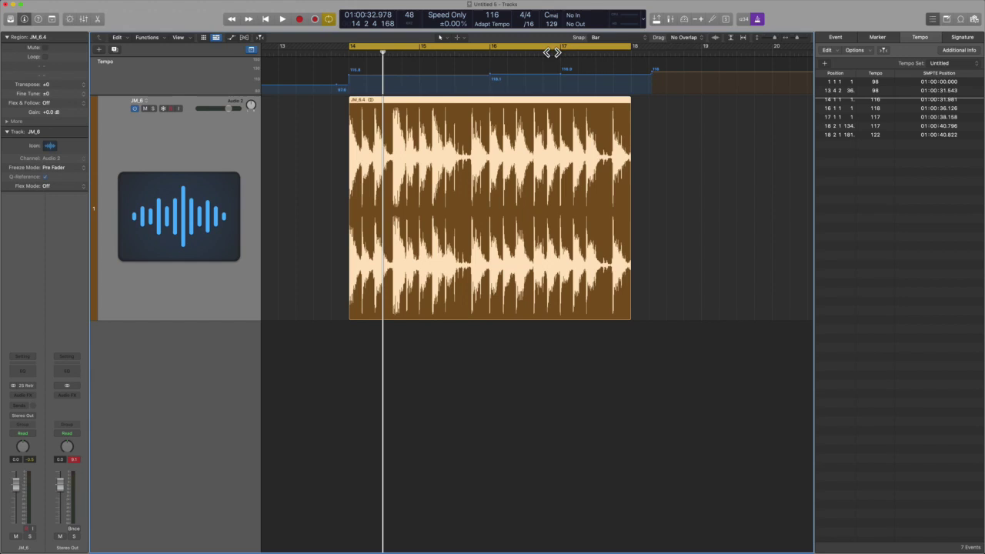
Delete all the project's tempo events except the initial one at 1 1 1 1.
{"action": "left_click_drag", "start_coordinate": [890, 213], "coordinate": [891, 71]}
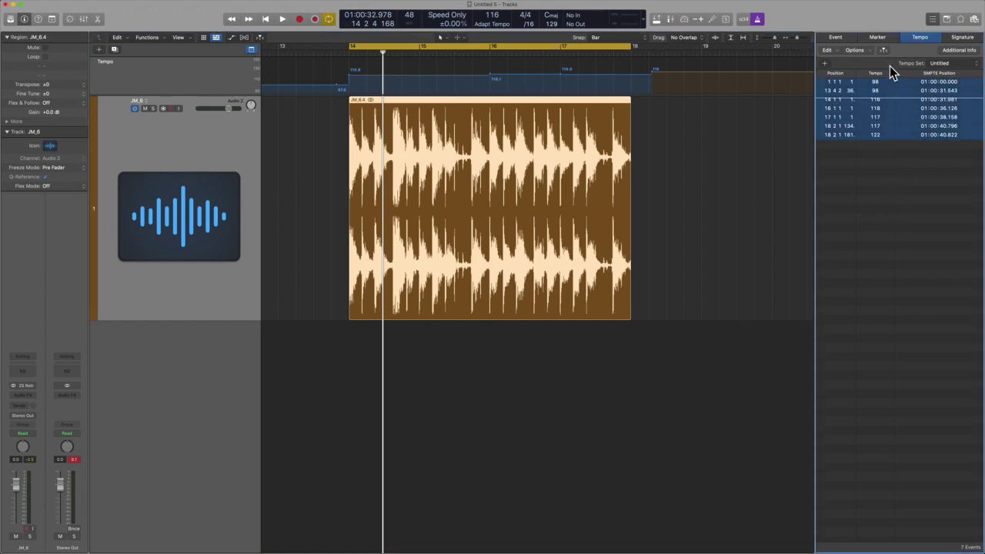
{"action": "left_click", "coordinate": [663, 81]}
{"action": "left_click_drag", "start_coordinate": [692, 82], "coordinate": [310, 63]}
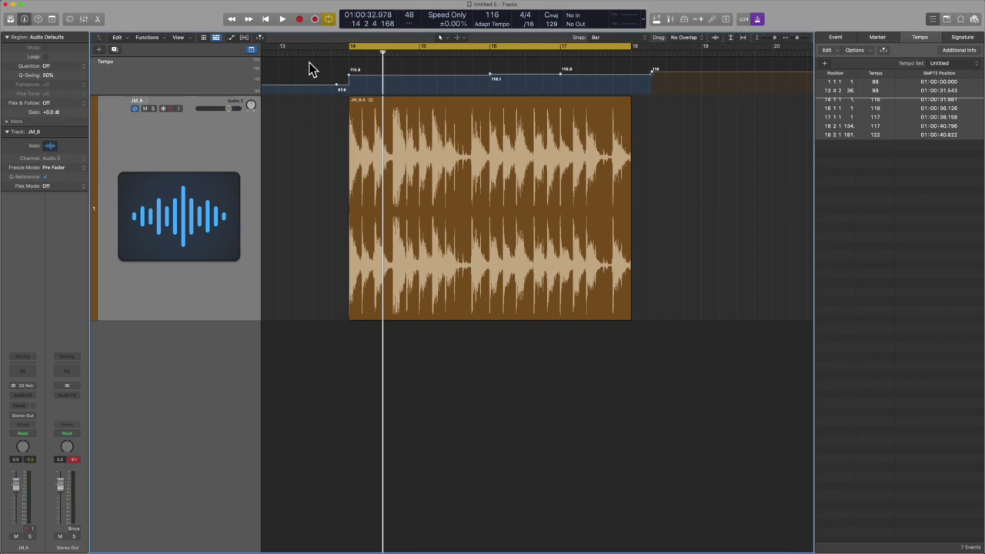
{"action": "key", "text": "Delete"}
Set the tempo event at 1 1 1 1 to 115 BPM.
{"action": "left_click", "coordinate": [880, 83]}
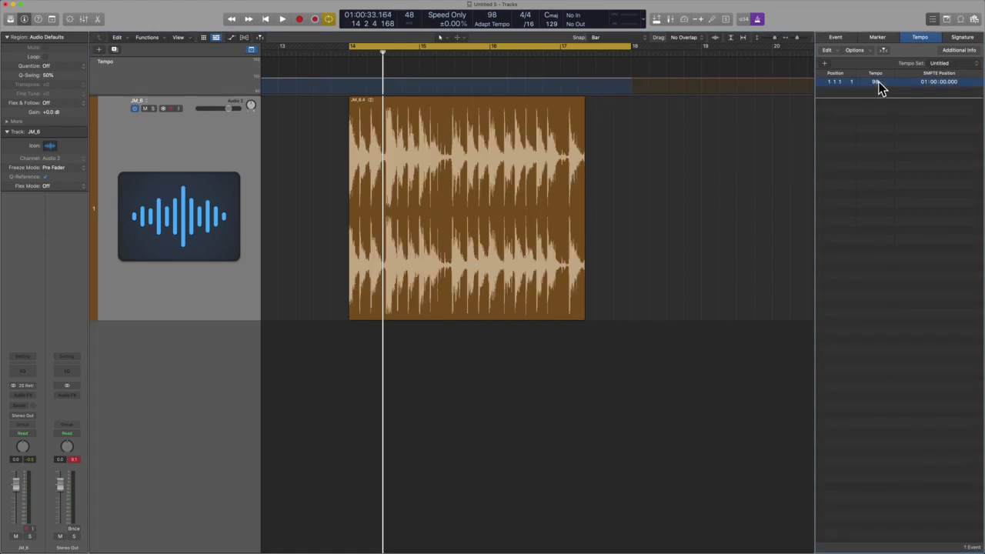
{"action": "double_click", "coordinate": [878, 81]}
{"action": "type", "text": "11"}
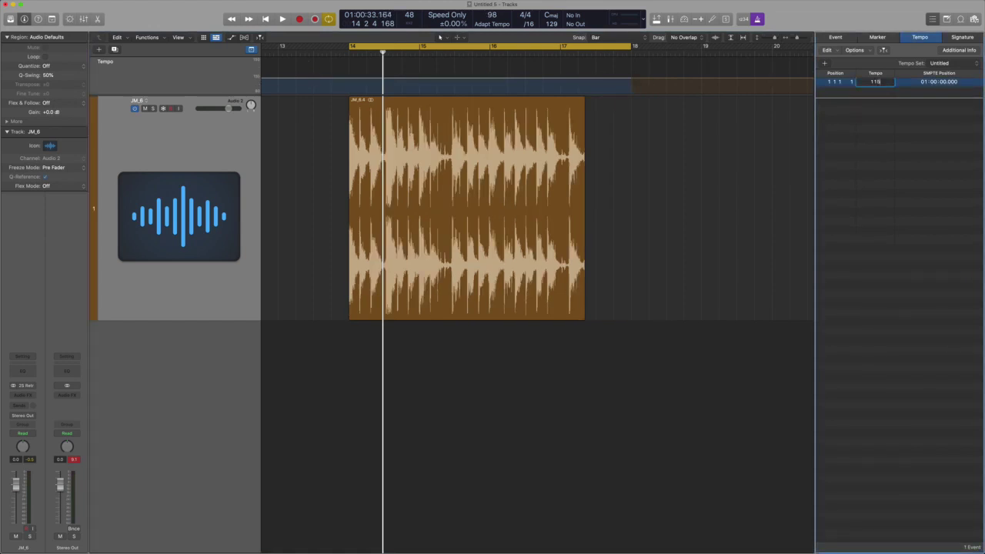
{"action": "type", "text": "5"}
{"action": "key", "text": "Return"}
Extend the end of the cycle range to bar 18, past the end of the JM_6 region.
{"action": "left_click", "coordinate": [581, 290]}
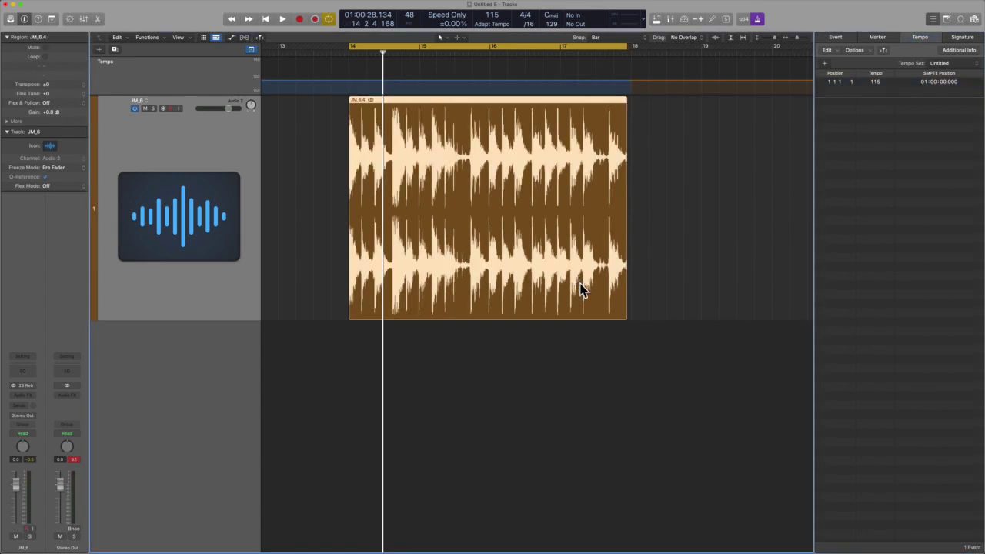
{"action": "key", "text": "super+Right"}
{"action": "key", "text": "super+Right"}
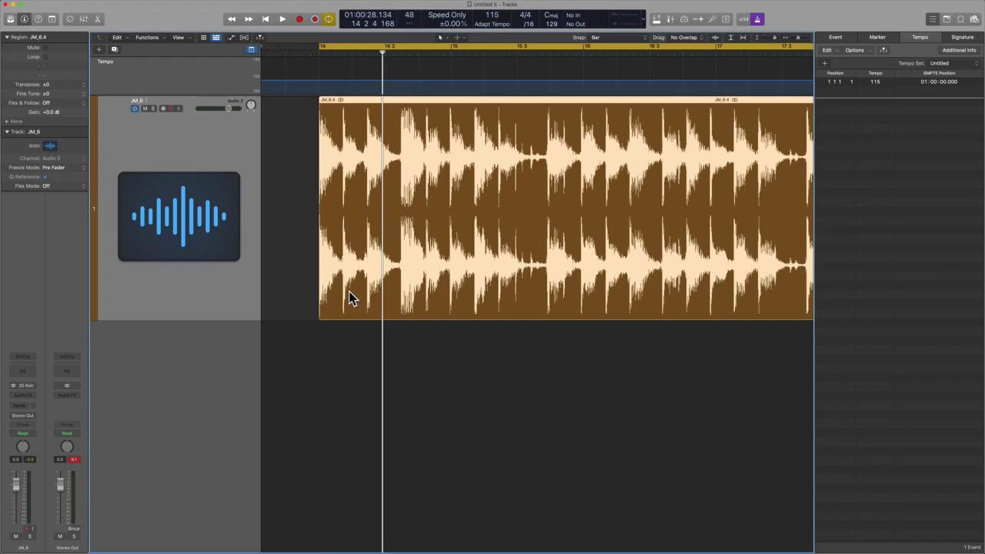
{"action": "scroll", "coordinate": [347, 286], "scroll_direction": "right", "scroll_amount": 5}
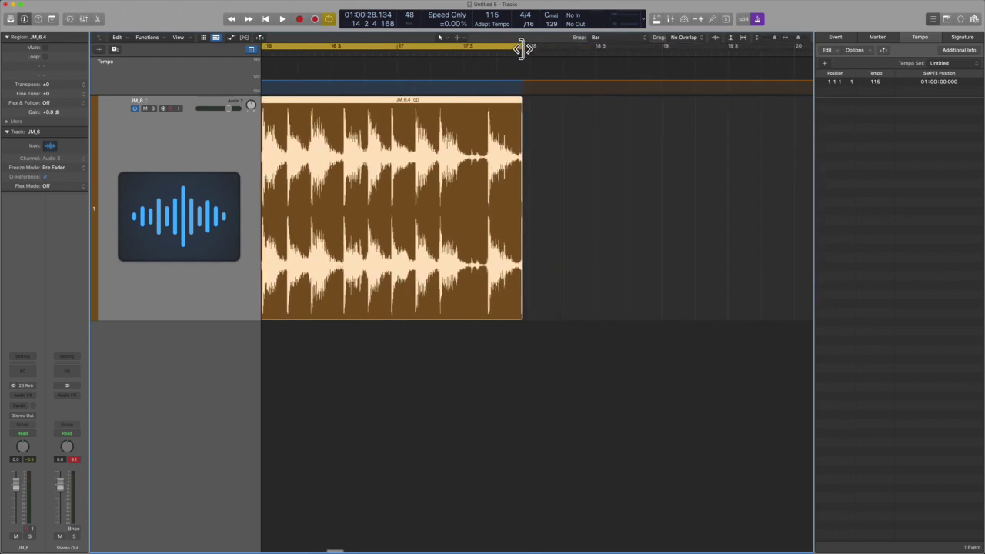
{"action": "left_click_drag", "start_coordinate": [522, 45], "coordinate": [529, 45]}
Set the region's Flex & Follow to On + Align Bars and Beats.
{"action": "key", "text": "super+Right"}
{"action": "key", "text": "super+Right"}
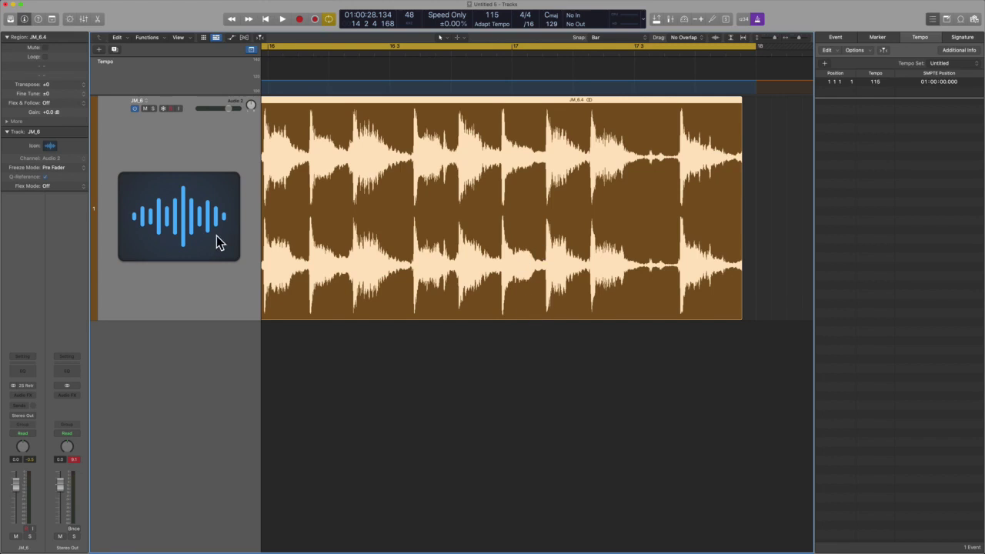
{"action": "left_click", "coordinate": [48, 104]}
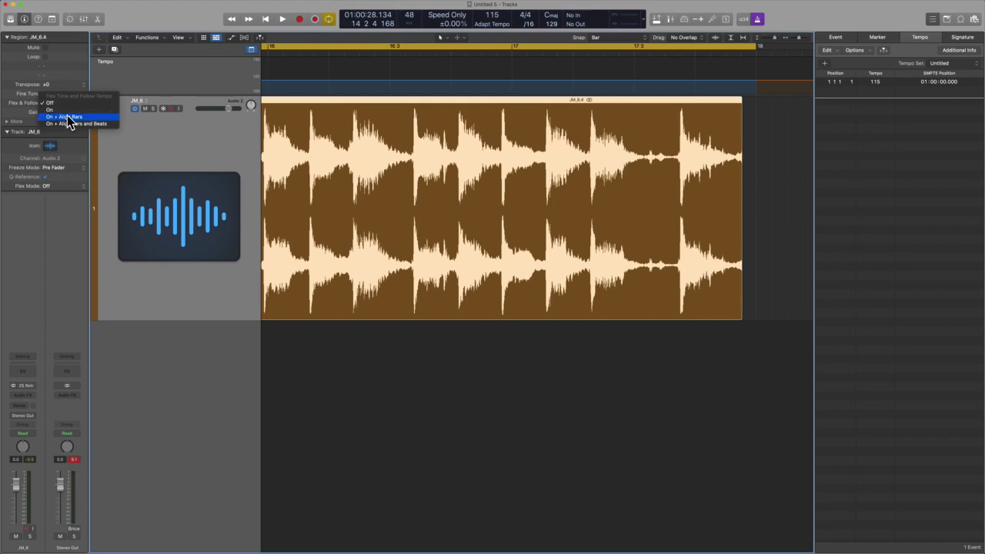
{"action": "left_click", "coordinate": [95, 125]}
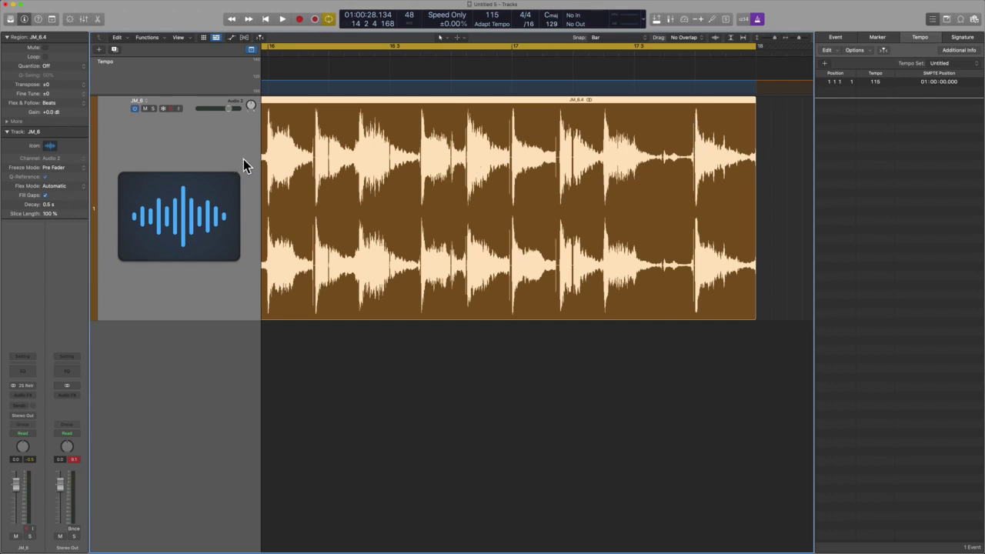
Show the flex view, set the JM_6 track's flex algorithm to Flex Time - Rhythmic, and play the loop.
{"action": "key", "text": "super+f"}
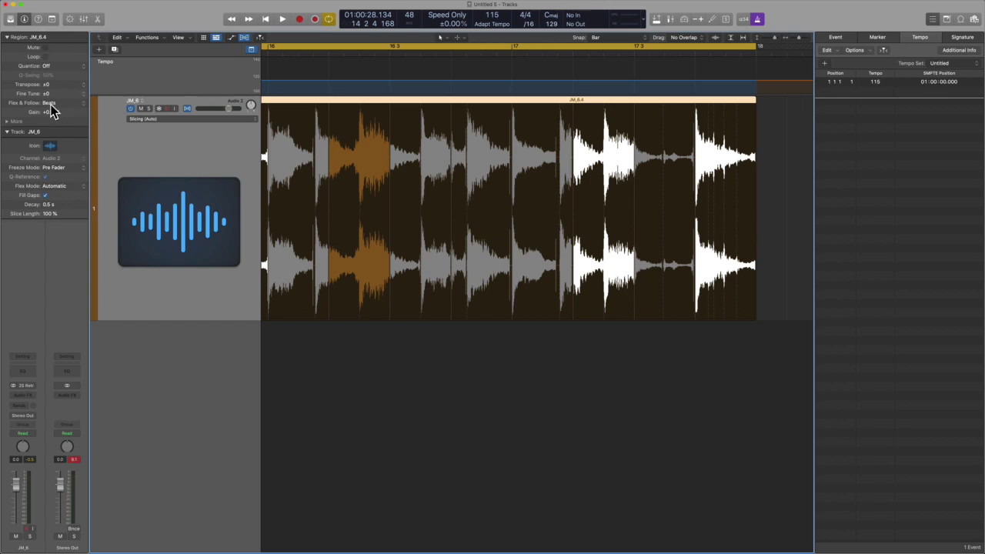
{"action": "left_click", "coordinate": [169, 119]}
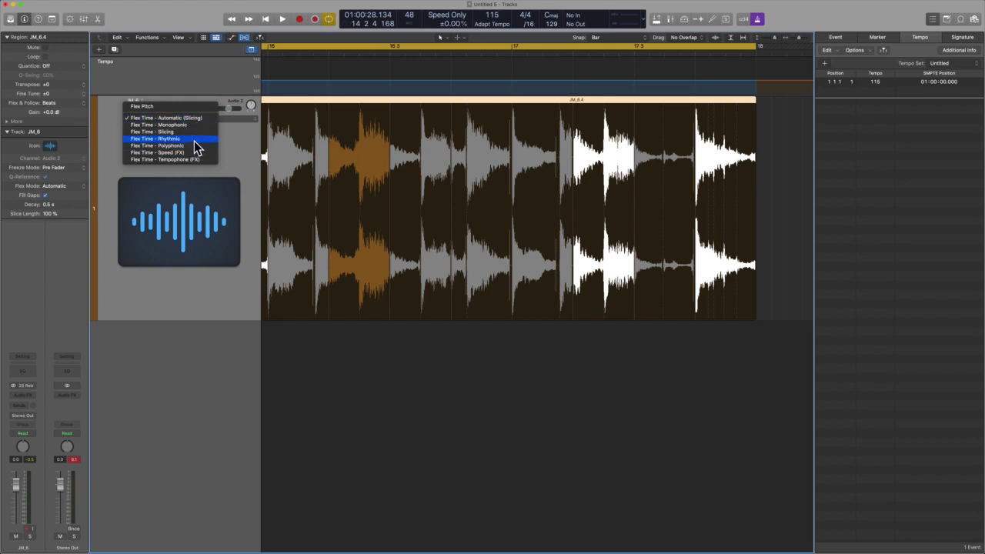
{"action": "left_click", "coordinate": [193, 139]}
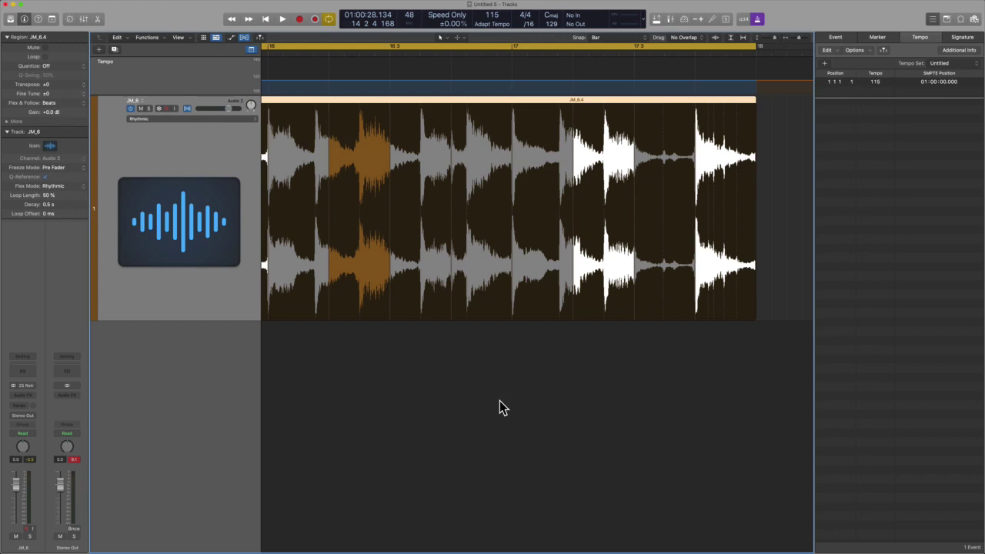
{"action": "key", "text": "space"}
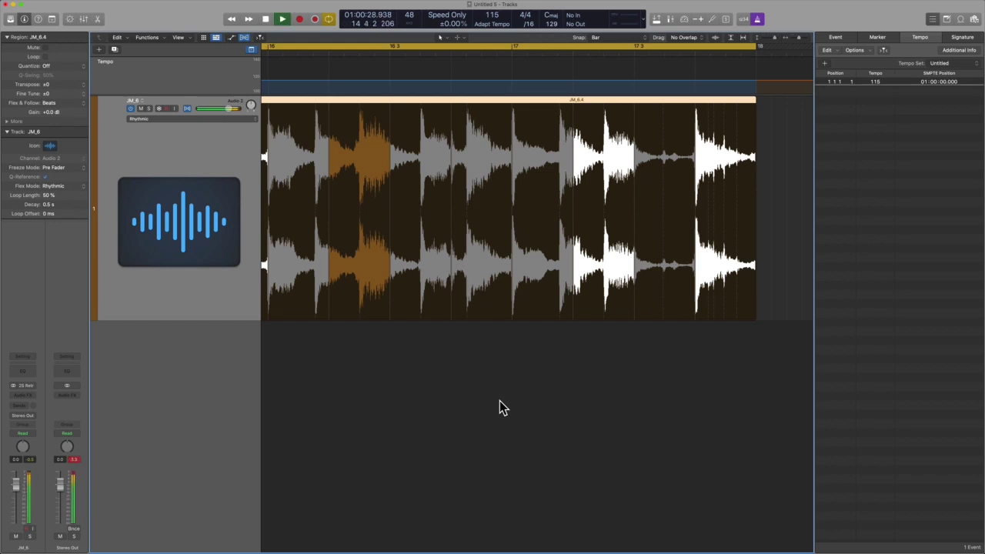
Listen to the flexed JM_6 loop through its end at bar 18 and stop playback.
{"action": "key", "text": "super+Left"}
{"action": "scroll", "coordinate": [477, 380], "scroll_direction": "left", "scroll_amount": 3}
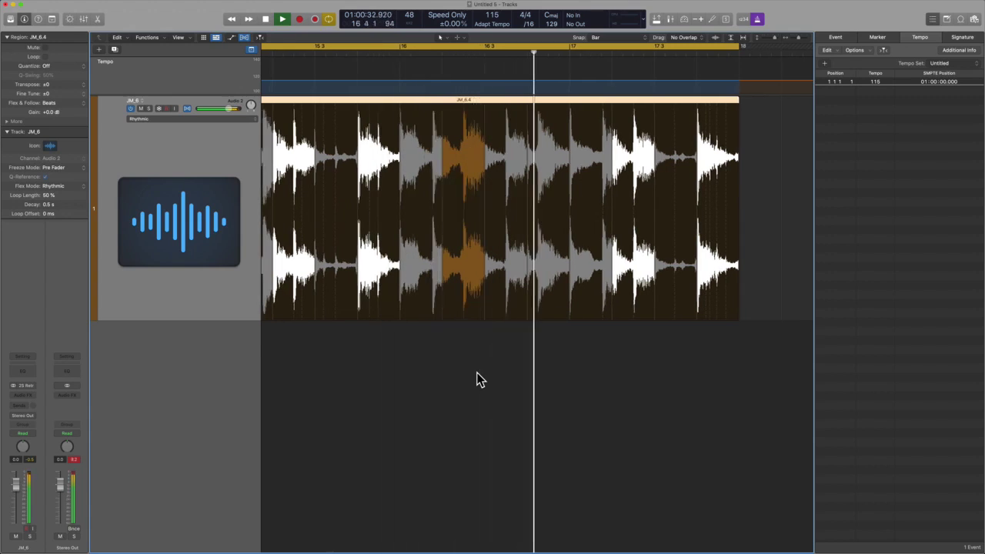
{"action": "scroll", "coordinate": [477, 380], "scroll_direction": "left", "scroll_amount": 1}
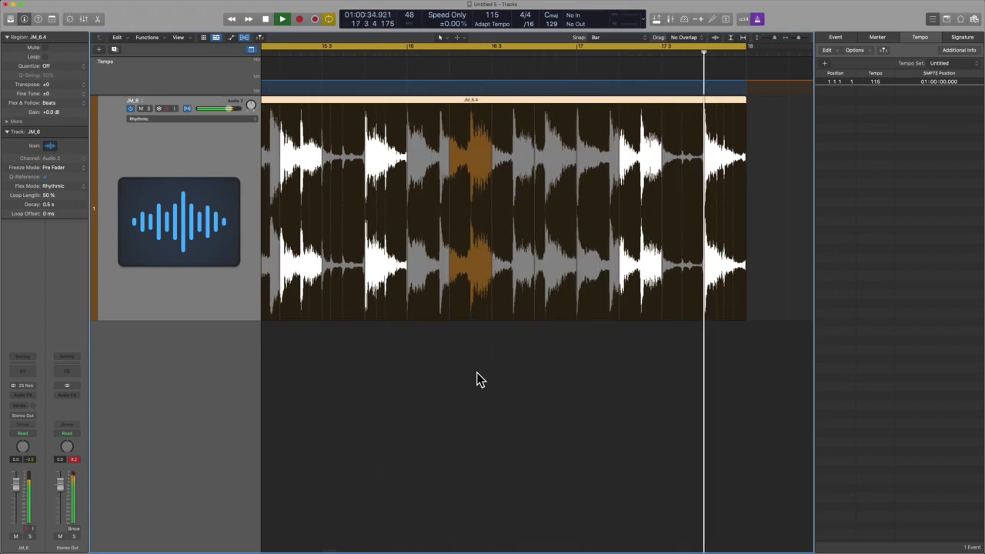
{"action": "key", "text": "space"}
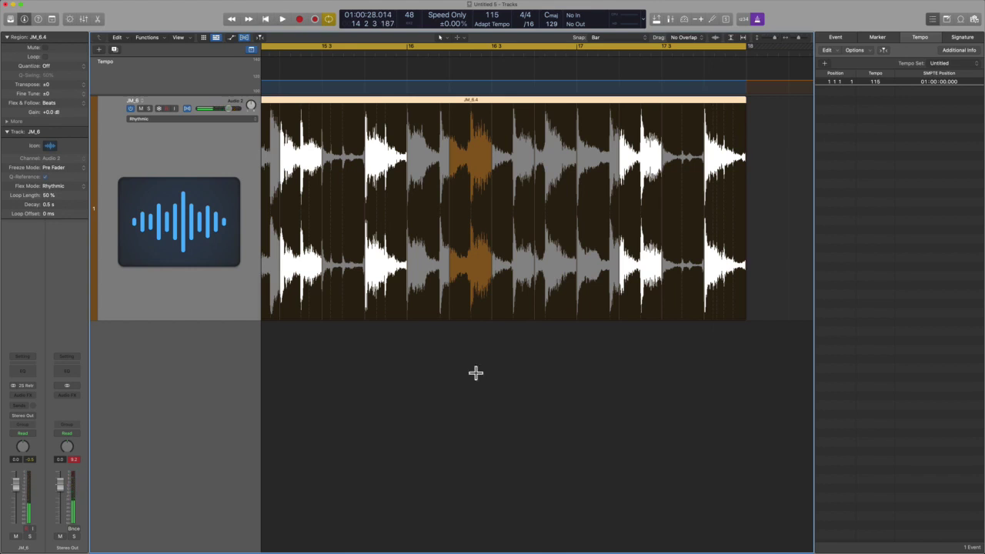
Hide the flex view and bounce the JM_6 region in place to a new track named RESULTS.
{"action": "key", "text": "super+f"}
{"action": "key", "text": "super+Left"}
{"action": "key", "text": "super+Left"}
{"action": "key", "text": "super+Left"}
{"action": "scroll", "coordinate": [441, 351], "scroll_direction": "left", "scroll_amount": 3}
{"action": "scroll", "coordinate": [385, 231], "scroll_direction": "left", "scroll_amount": 2}
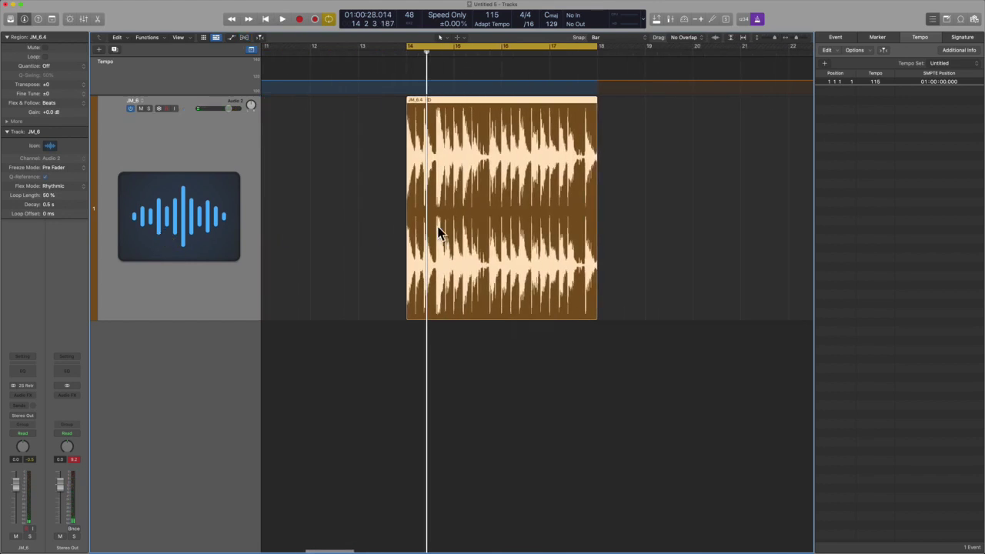
{"action": "key", "text": "ctrl+b"}
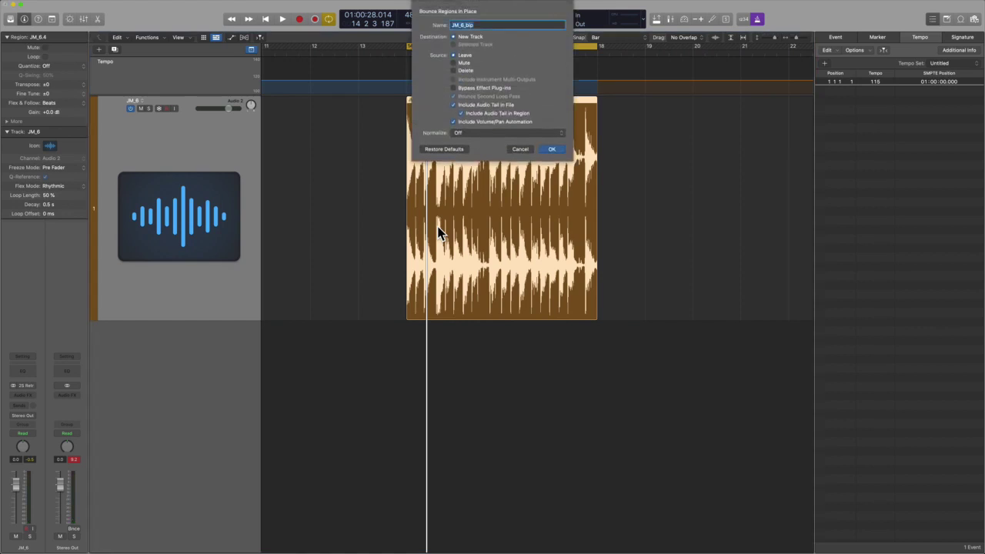
{"action": "type", "text": "RESULTS"}
{"action": "key", "text": "Return"}
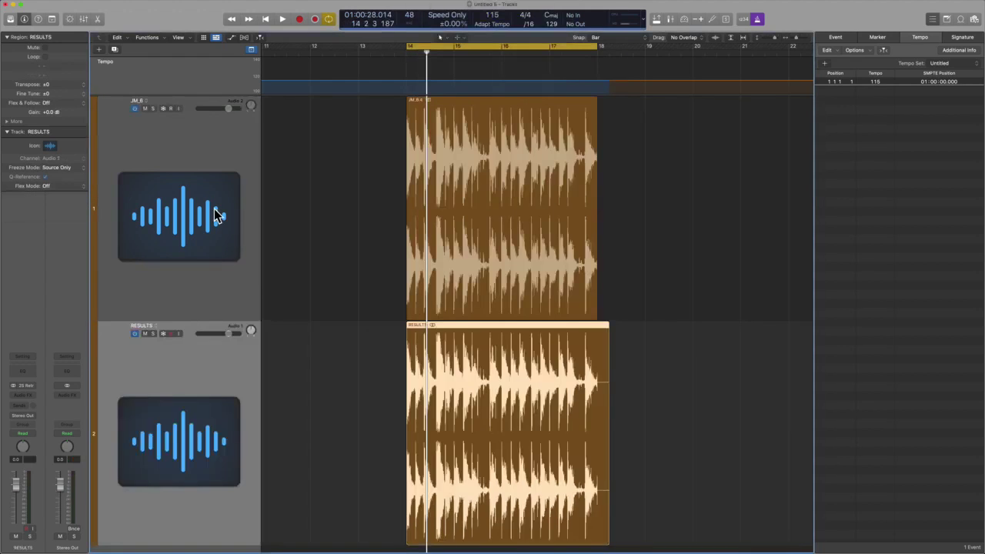
Mute the JM_6 track, split the RESULTS region at bar 18, and delete the leftover audio tail.
{"action": "left_click", "coordinate": [144, 109]}
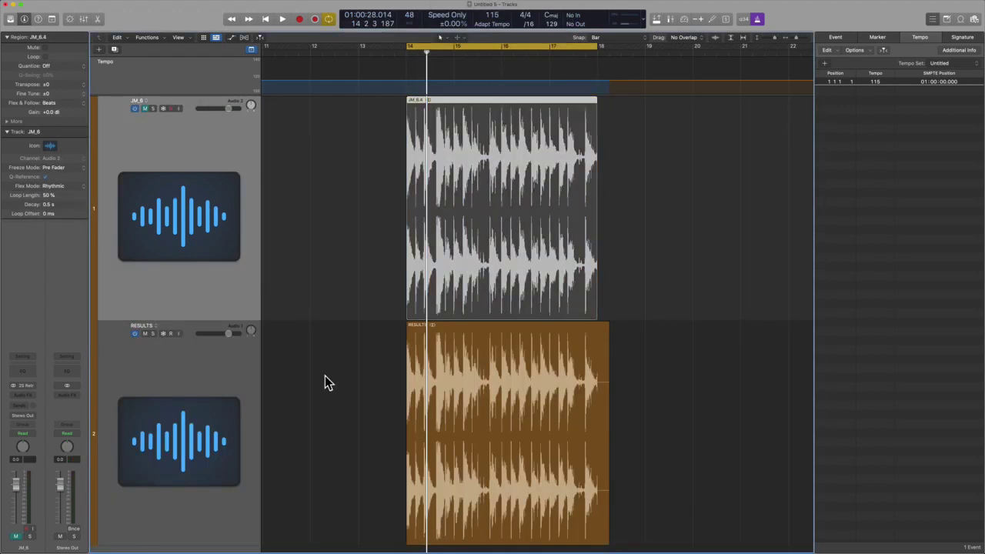
{"action": "scroll", "coordinate": [325, 382], "scroll_direction": "down", "scroll_amount": 2}
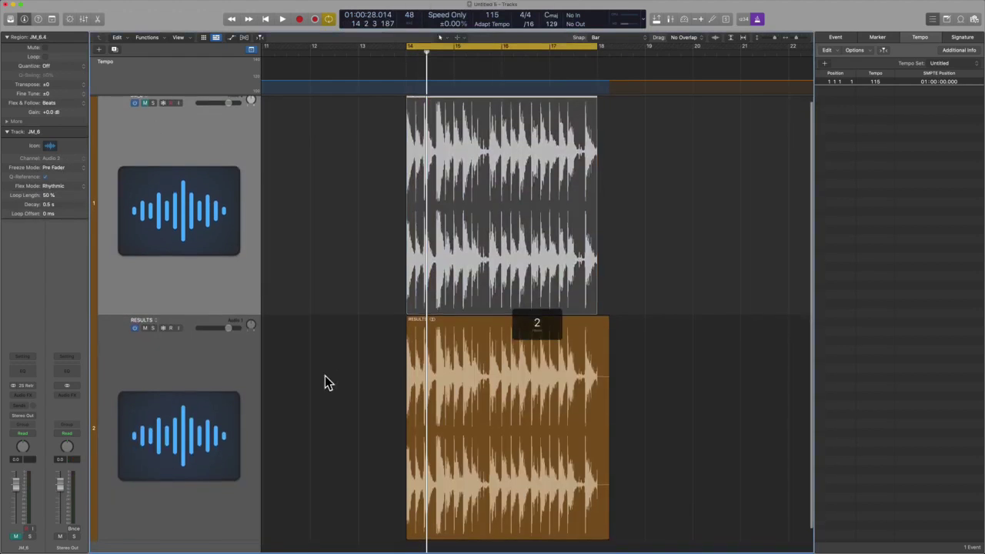
{"action": "left_click", "coordinate": [415, 346]}
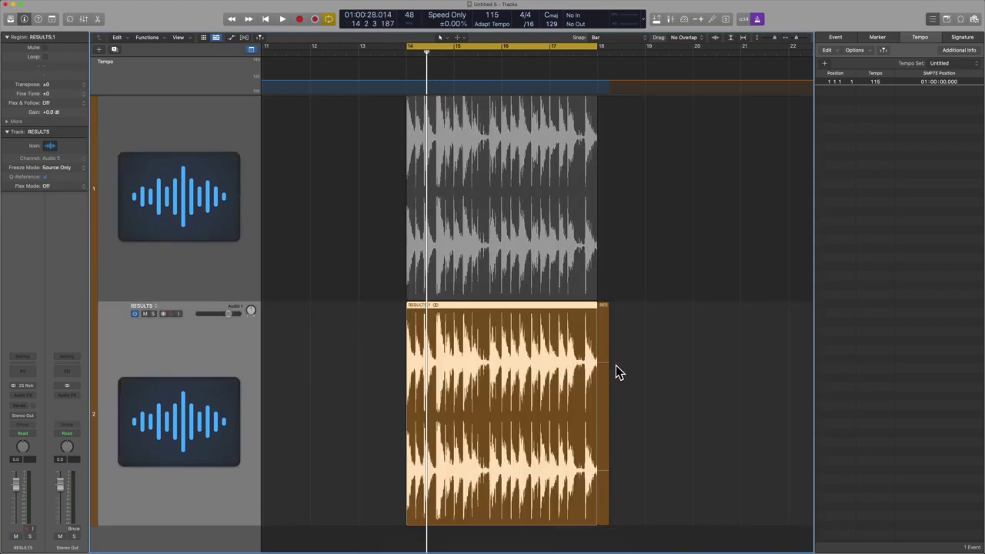
{"action": "left_click", "coordinate": [606, 369]}
{"action": "key", "text": "BackSpace"}
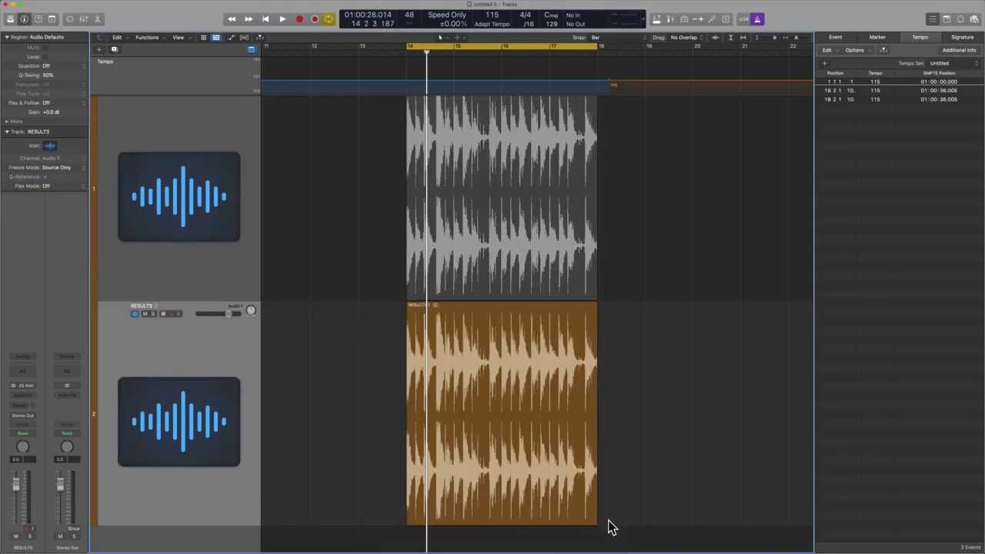
Check the start position and length of the trimmed RESULTS region at its lower corners.
{"action": "scroll", "coordinate": [608, 527], "scroll_direction": "down", "scroll_amount": 1}
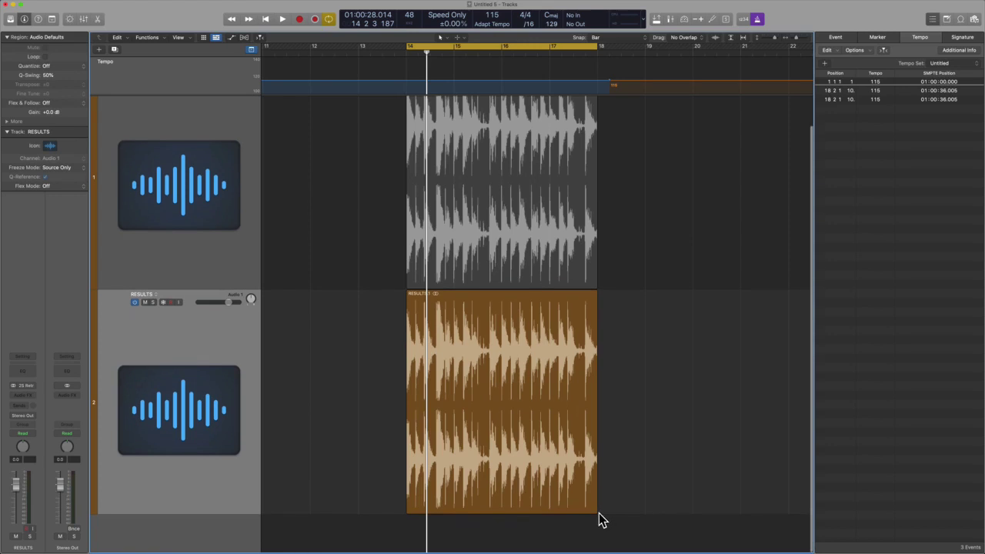
{"action": "left_click", "coordinate": [408, 508]}
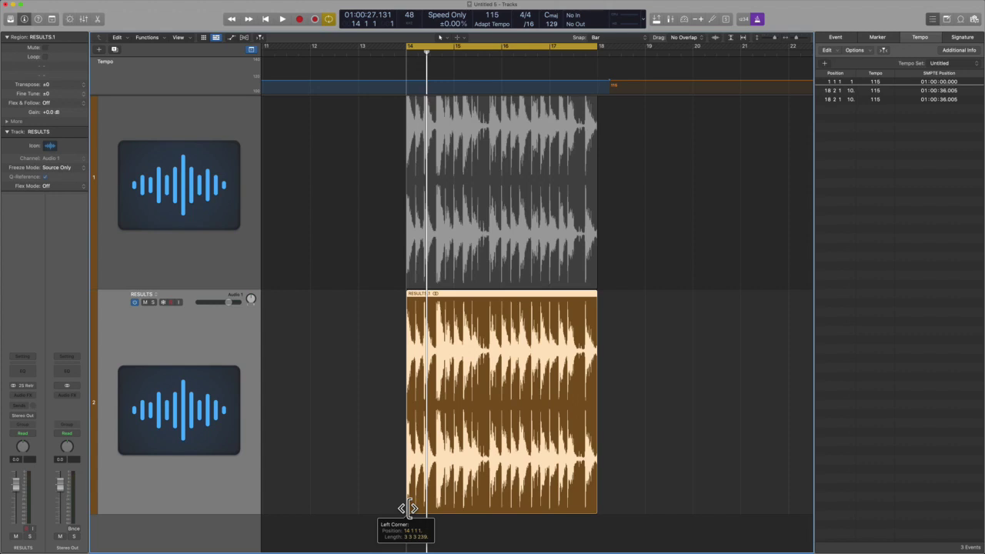
{"action": "left_click", "coordinate": [594, 509]}
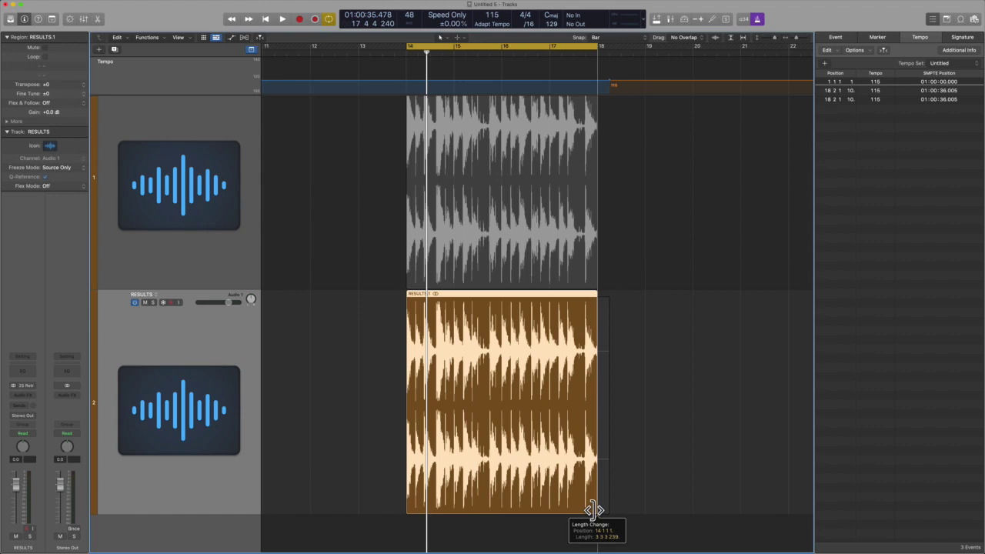
Adjust the end of the RESULTS region and cut it to exactly bars 14 to 18 with a marquee selection.
{"action": "left_click_drag", "start_coordinate": [594, 509], "coordinate": [593, 510]}
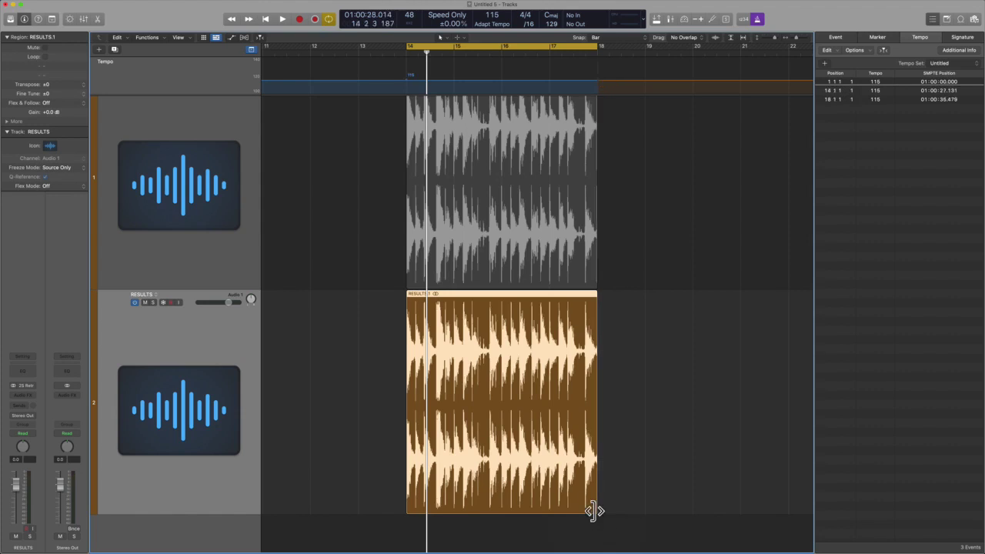
{"action": "left_click", "coordinate": [594, 511]}
{"action": "left_click_drag", "start_coordinate": [405, 312], "coordinate": [602, 320]}
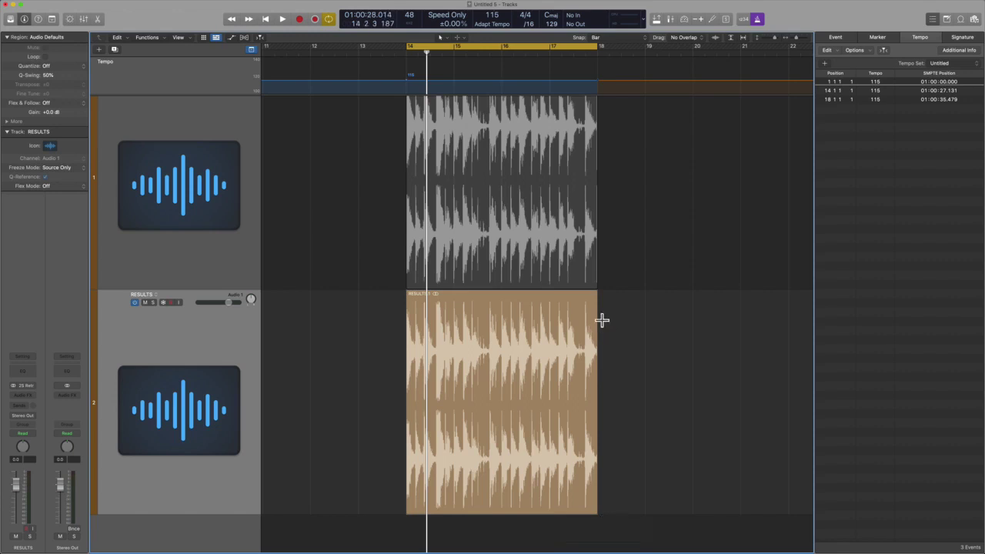
{"action": "key", "text": "super+z"}
{"action": "left_click", "coordinate": [605, 327]}
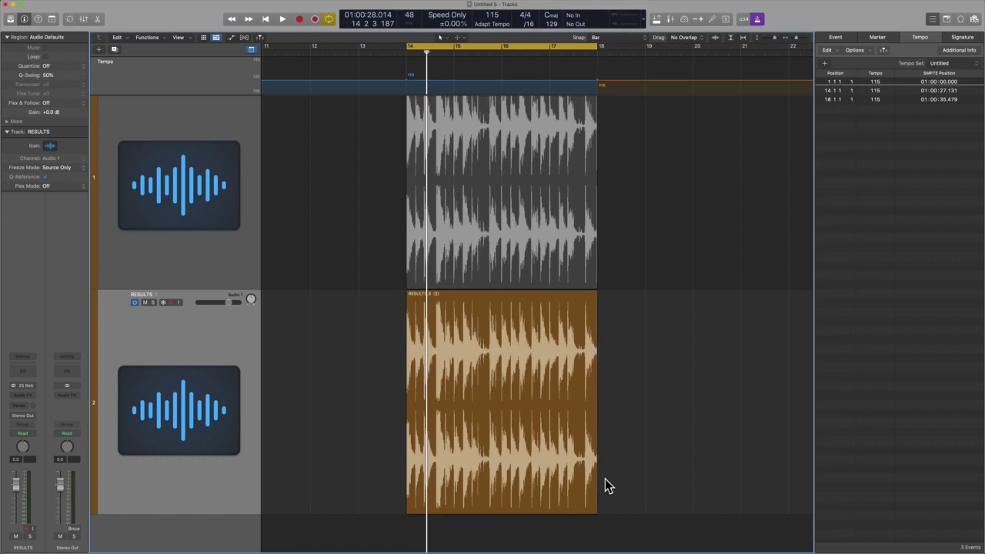
Check the length of the recut RESULTS region at its end and deselect it.
{"action": "left_click_drag", "start_coordinate": [594, 511], "coordinate": [595, 511]}
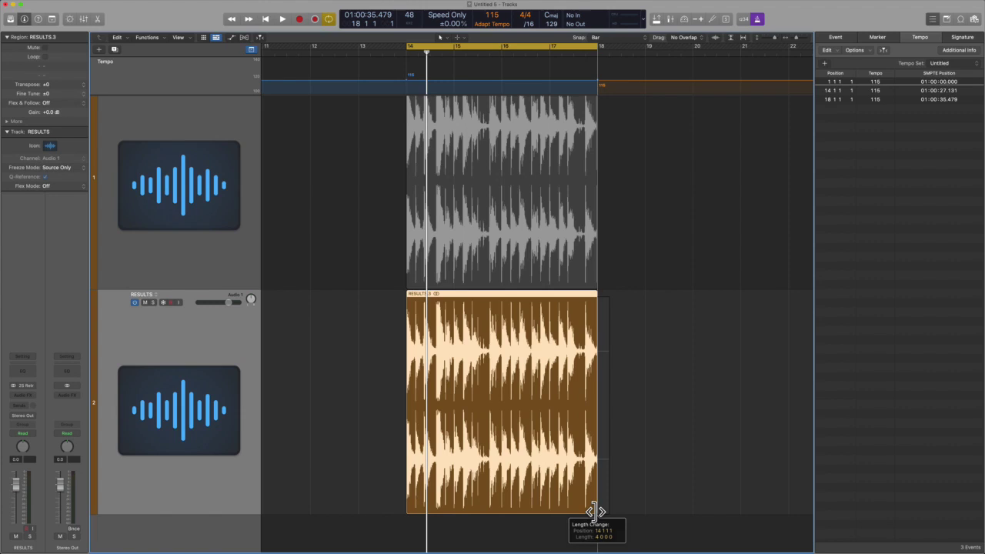
{"action": "left_click_drag", "start_coordinate": [594, 511], "coordinate": [594, 512]}
{"action": "left_click", "coordinate": [704, 452]}
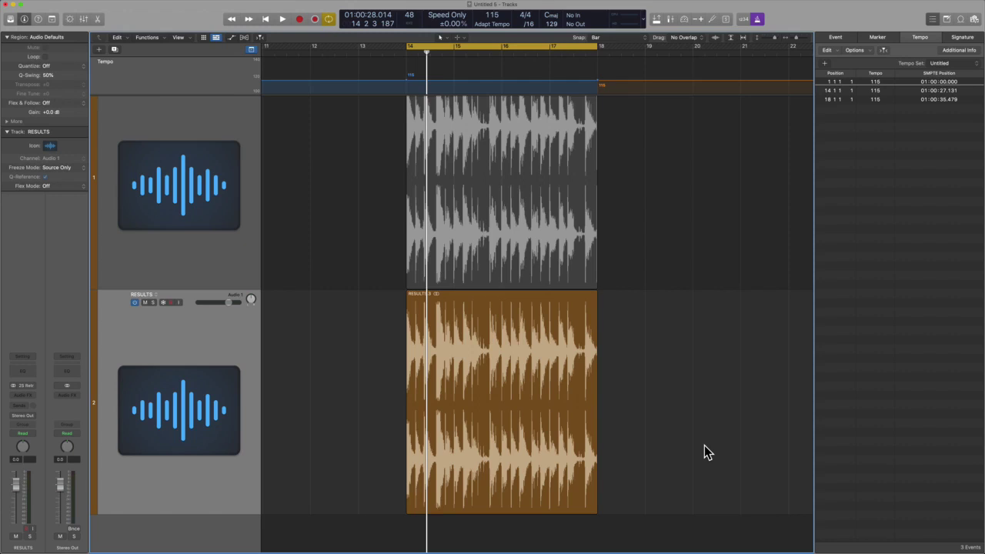